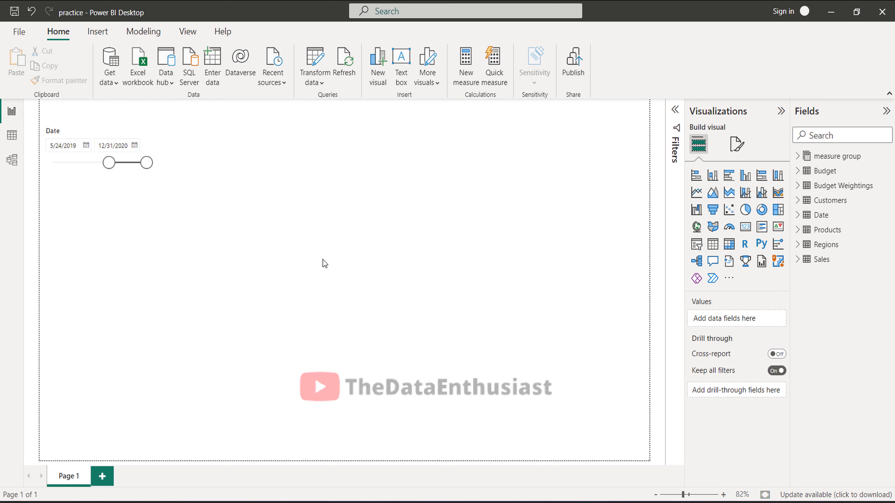
# Create a table visual on the report page from the Date table's Date field, showing plain dates instead of the date hierarchy
pyautogui.click(798, 216)
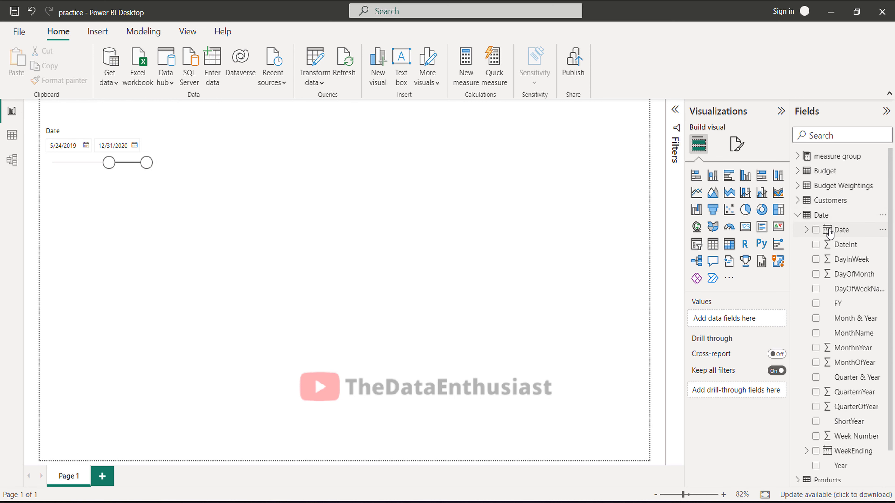
pyautogui.moveTo(830, 232); pyautogui.dragTo(380, 214)
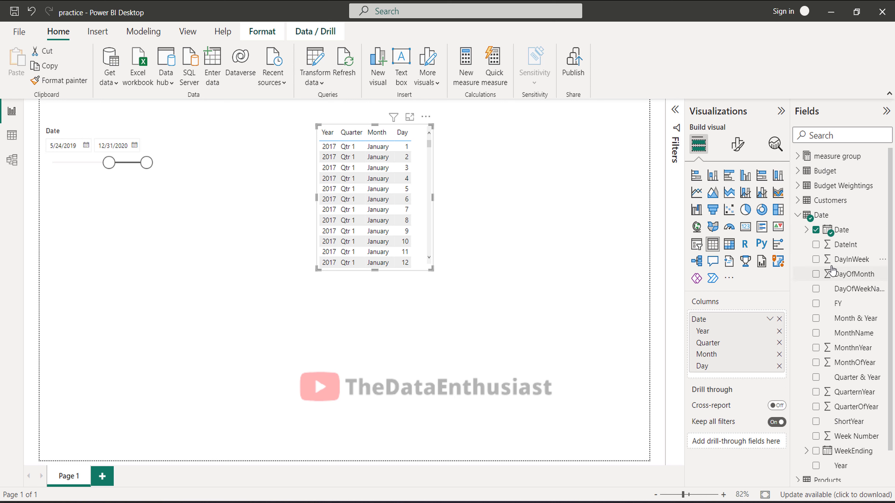
pyautogui.click(768, 319)
pyautogui.click(797, 369)
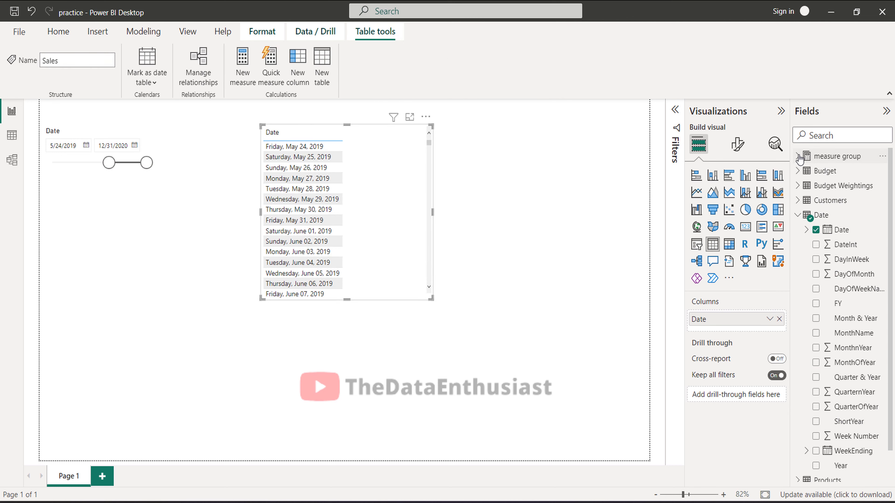
# Add the Total sales measure to the date table visual and enlarge the visual in height and width
pyautogui.click(798, 156)
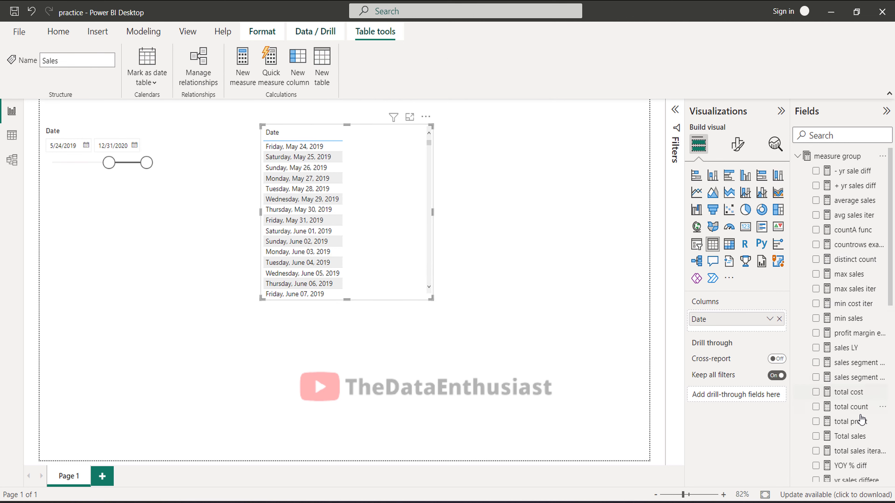
pyautogui.moveTo(851, 438); pyautogui.dragTo(405, 229)
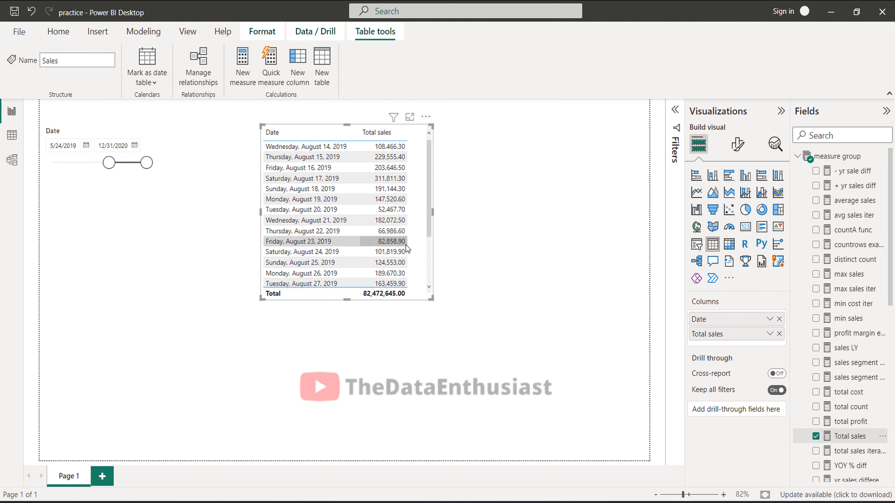
pyautogui.moveTo(261, 299); pyautogui.dragTo(207, 422)
pyautogui.moveTo(432, 277); pyautogui.dragTo(502, 280)
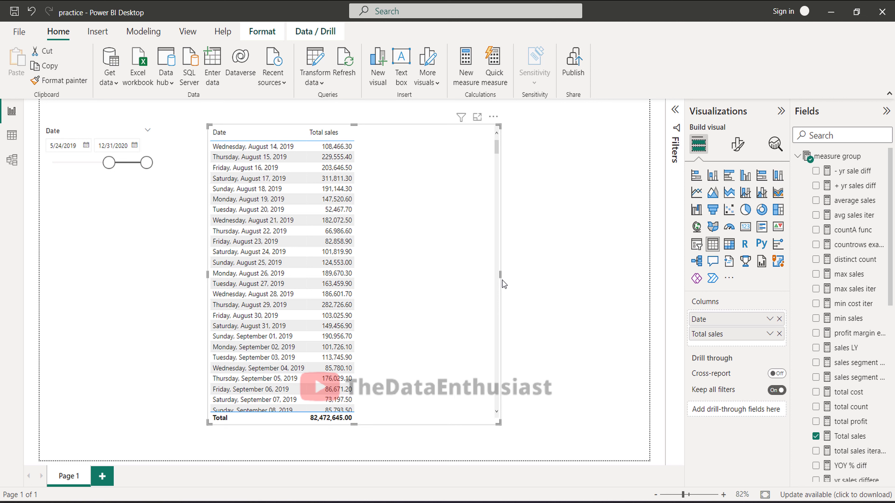
# View the Sales table's data, create a calculated table named filter example, and begin its expression with the FILTER function
pyautogui.click(12, 135)
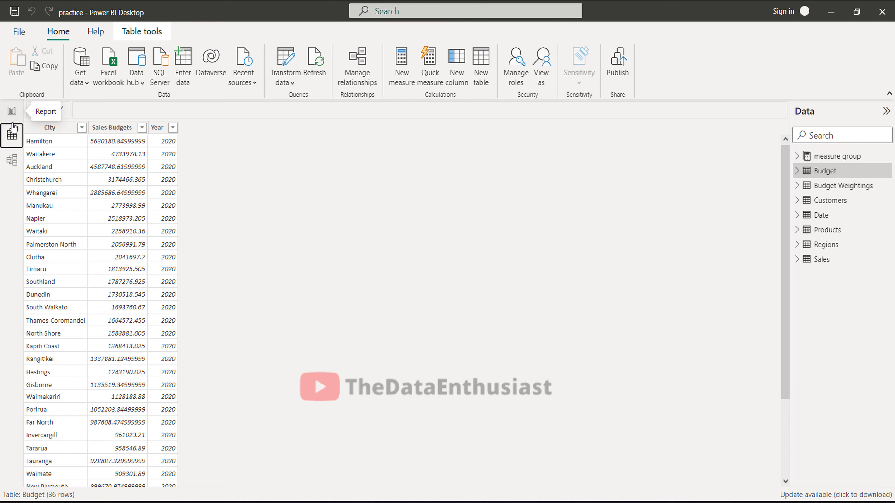
pyautogui.click(821, 261)
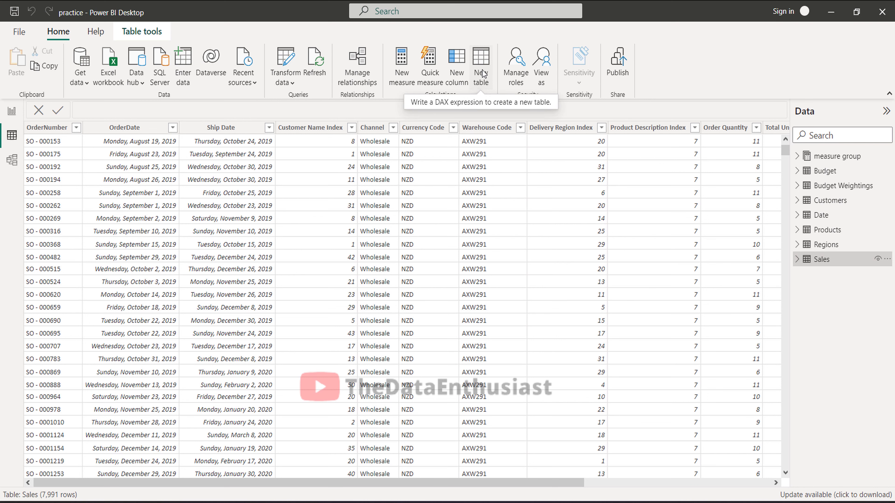
pyautogui.click(482, 74)
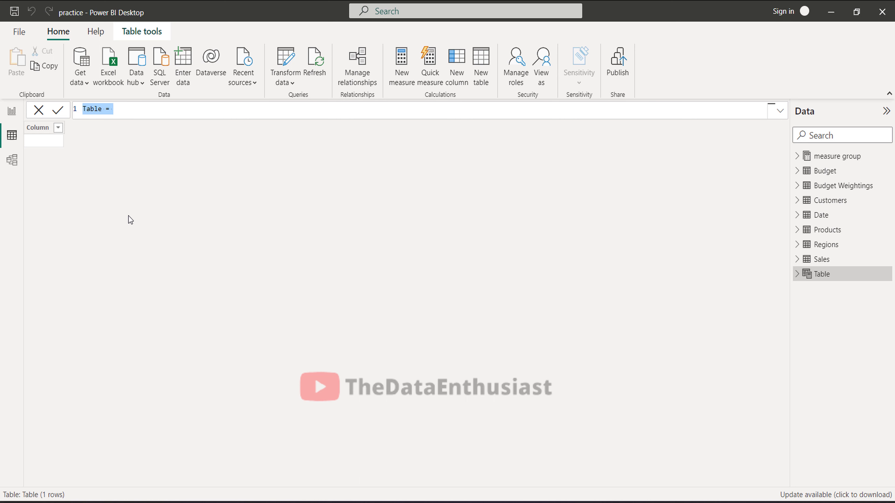
pyautogui.write('filter')
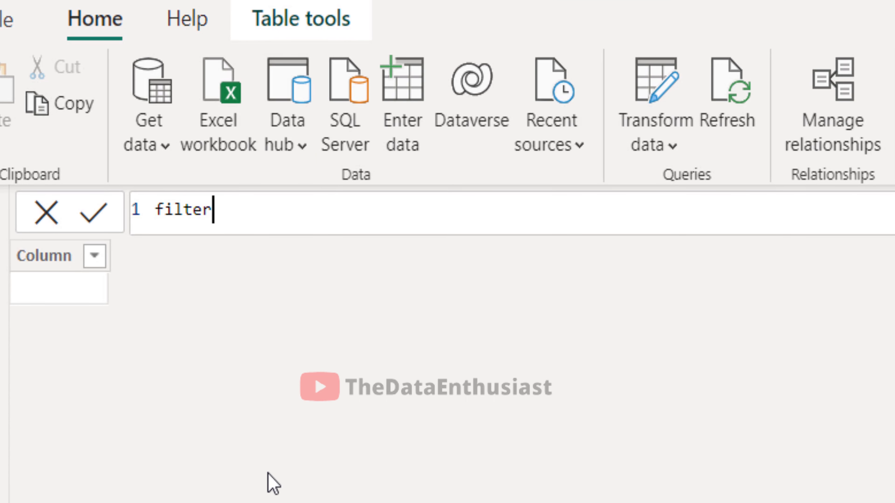
pyautogui.write(' example = ')
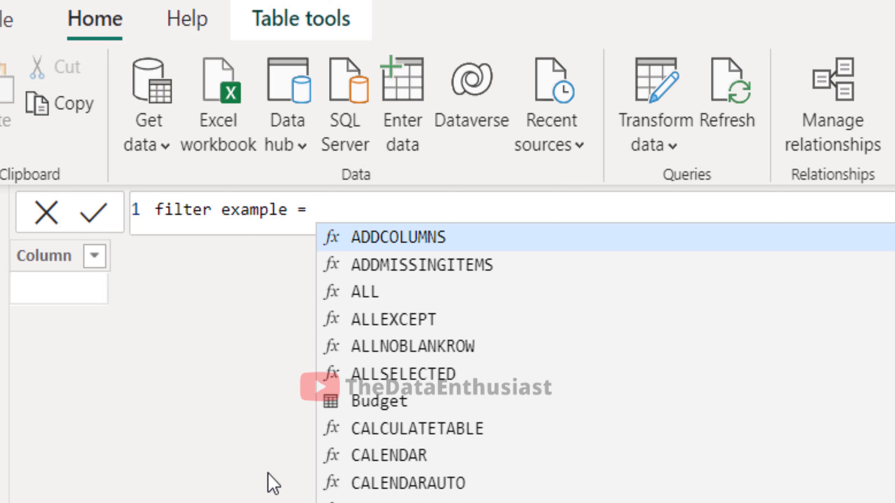
pyautogui.write('Fil')
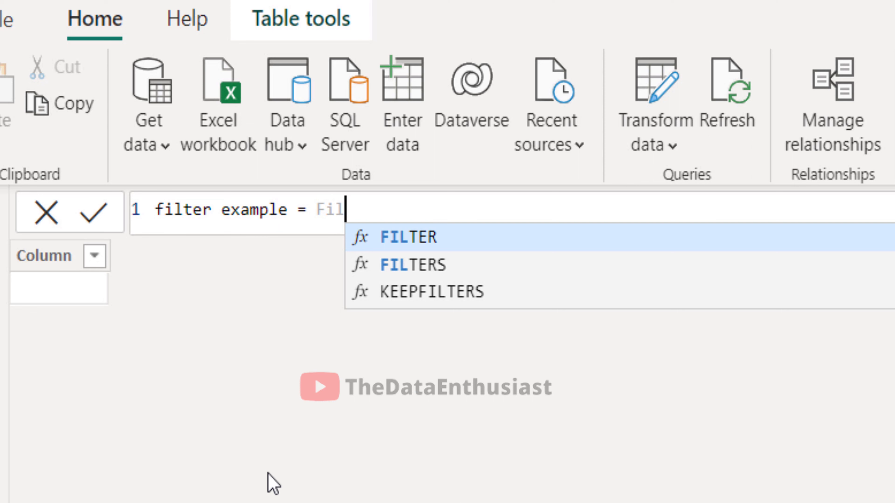
pyautogui.press('Tab')
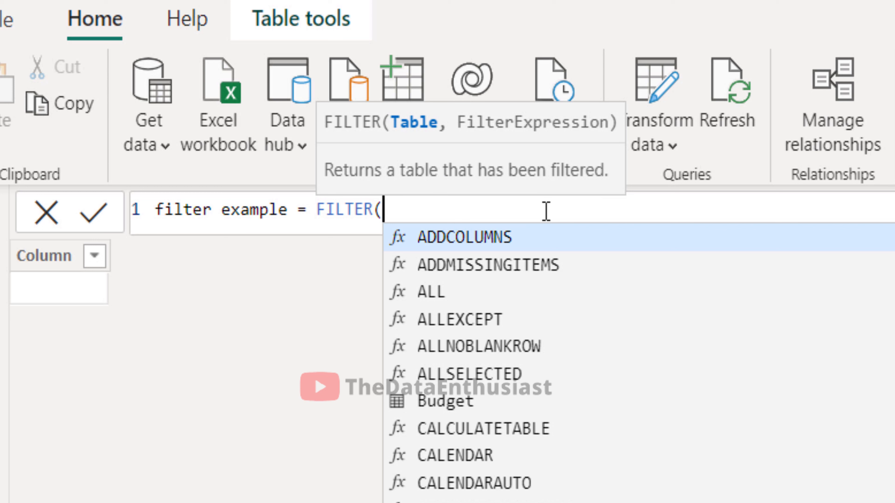
# Complete the expression as FILTER(Sales, Sales[Order Quantity] > 10) and commit the calculated table
pyautogui.write('Sales,')
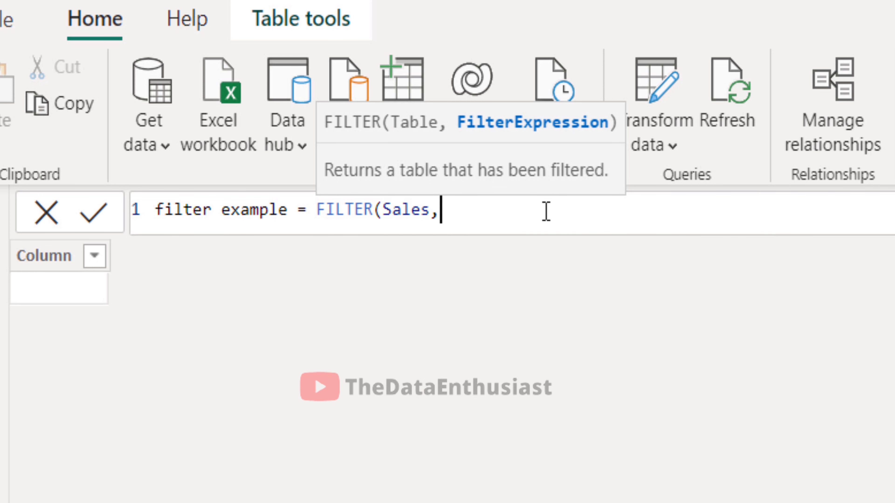
pyautogui.write(' sa')
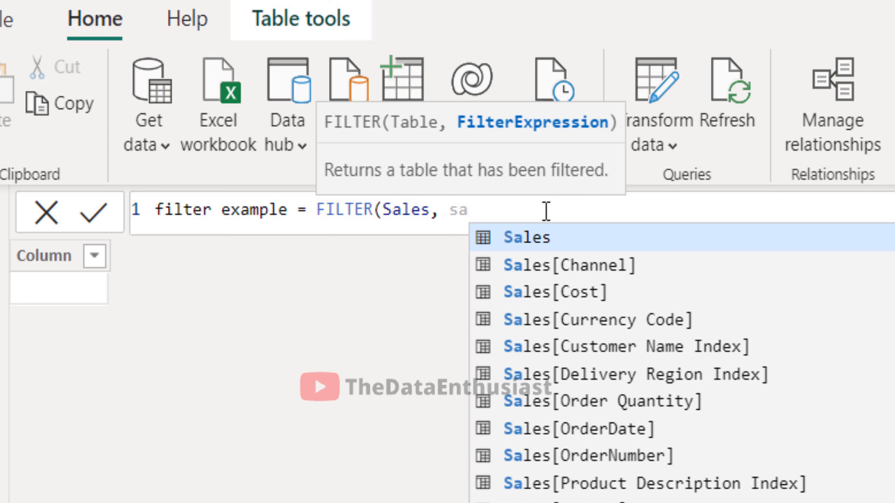
pyautogui.write('les')
pyautogui.press('BackSpace')
pyautogui.press('BackSpace')
pyautogui.press('BackSpace')
pyautogui.press('Tab')
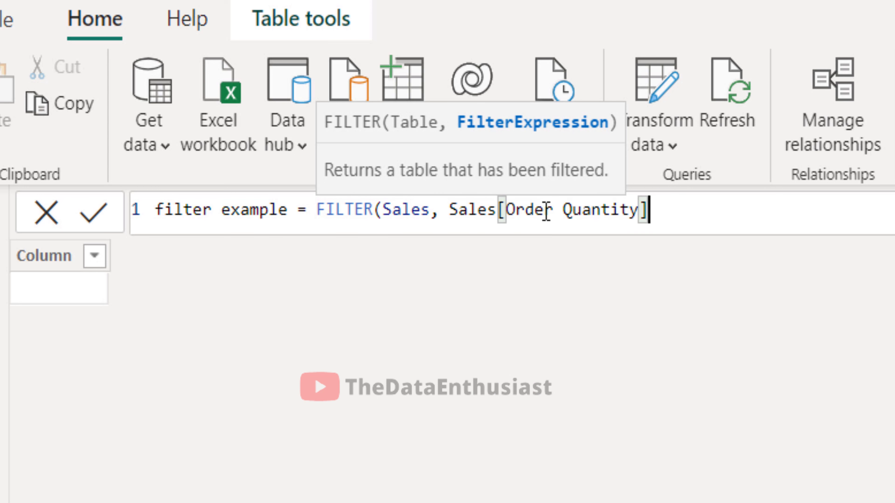
pyautogui.write('> 19')
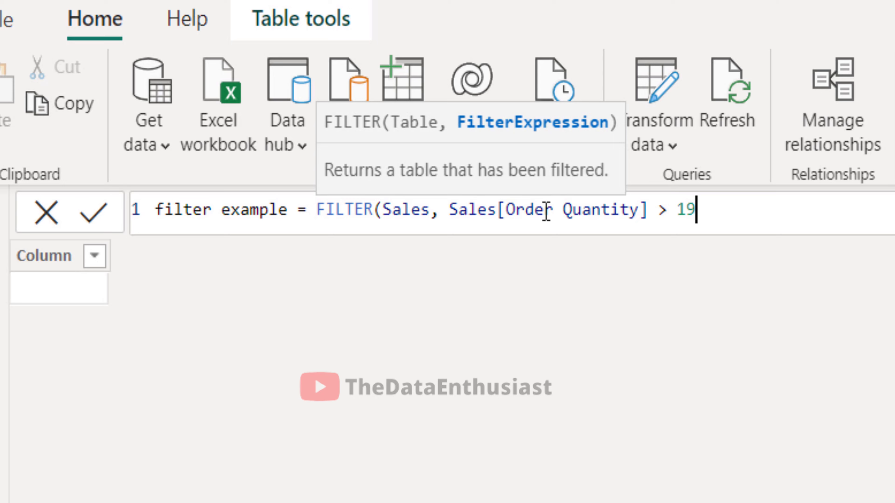
pyautogui.press('BackSpace')
pyautogui.write('0)')
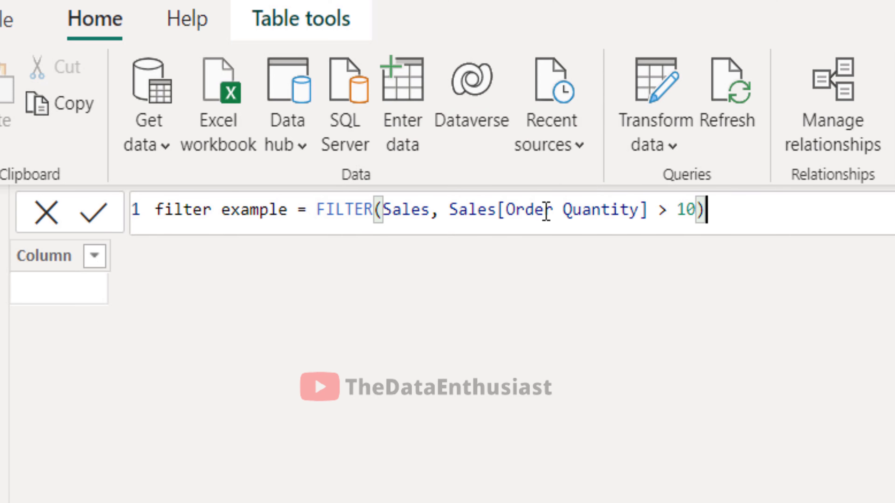
pyautogui.press('Return')
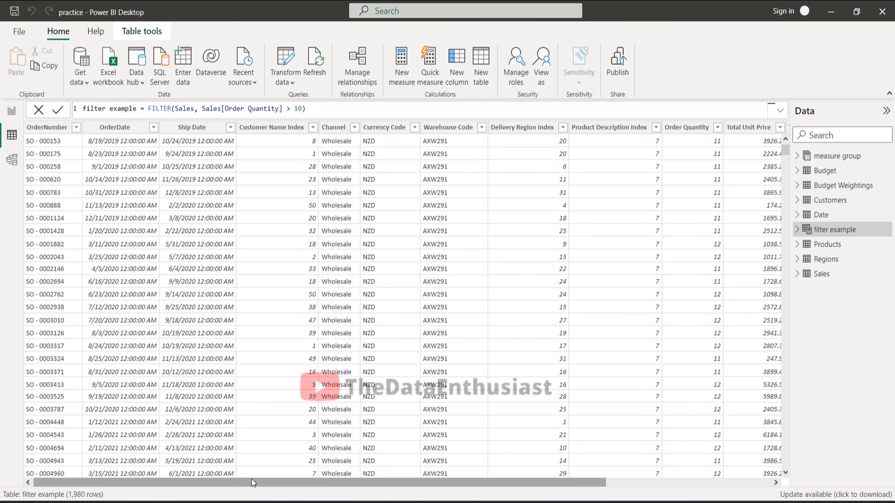
# Compare the row counts of the filter example and Sales tables
pyautogui.moveTo(254, 484); pyautogui.dragTo(124, 475)
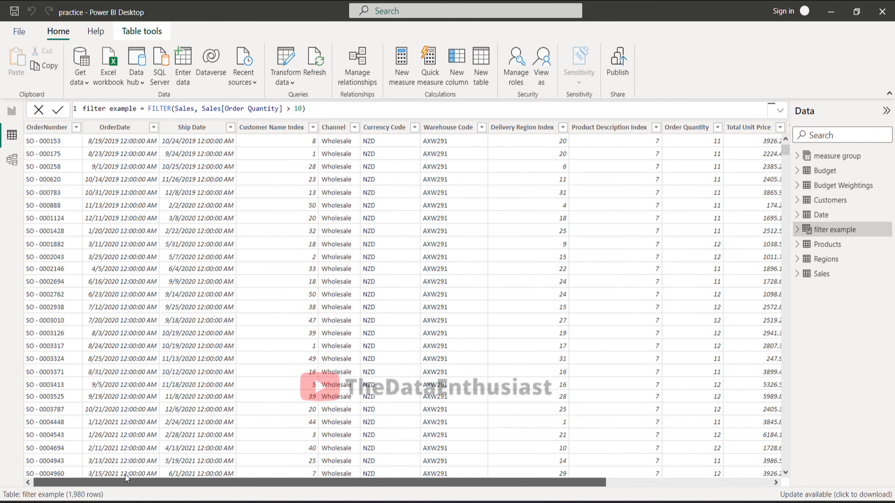
pyautogui.click(823, 273)
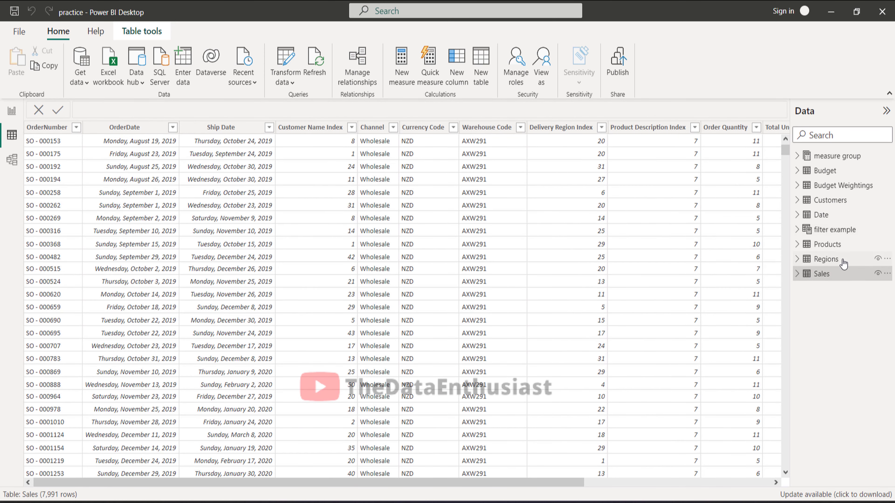
pyautogui.click(834, 236)
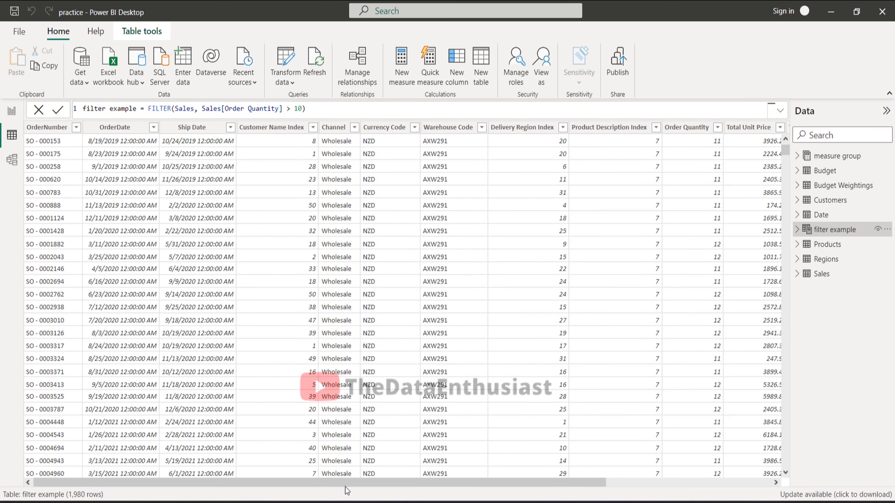
pyautogui.moveTo(344, 482); pyautogui.dragTo(132, 437)
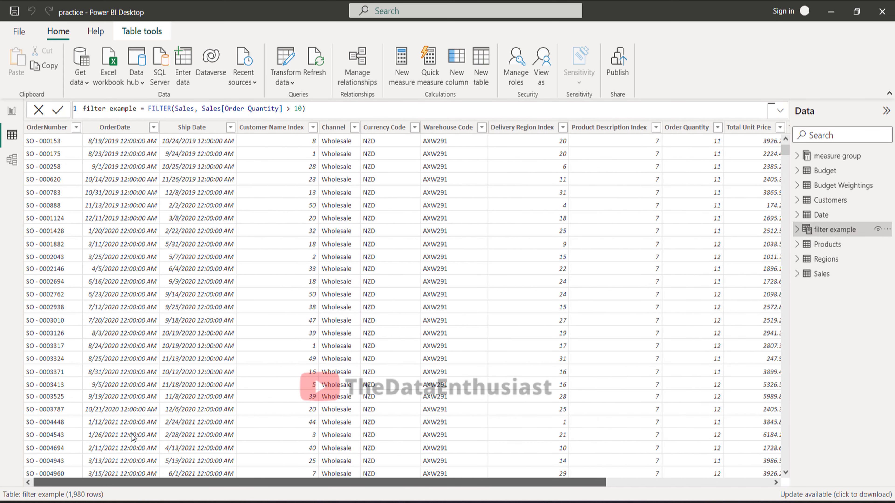
# Check the distinct Order Quantity values in the filter example table without applying a filter
pyautogui.hscroll(6, 329, 451)
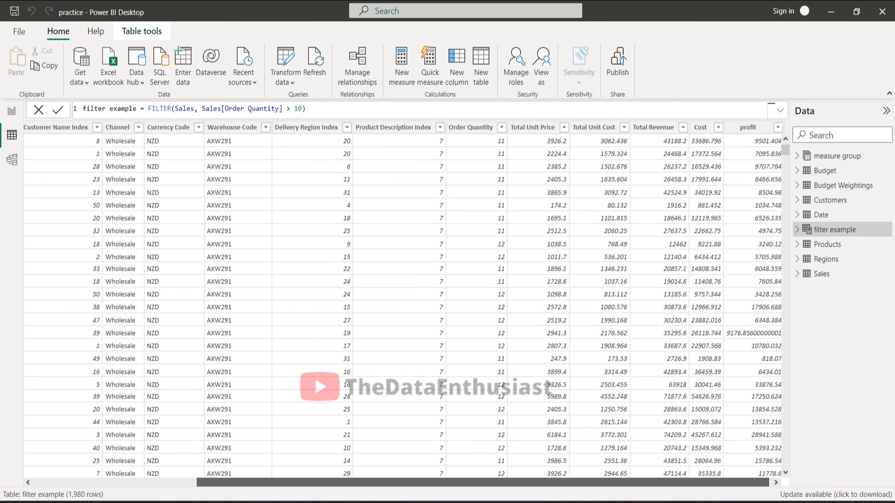
pyautogui.click(469, 127)
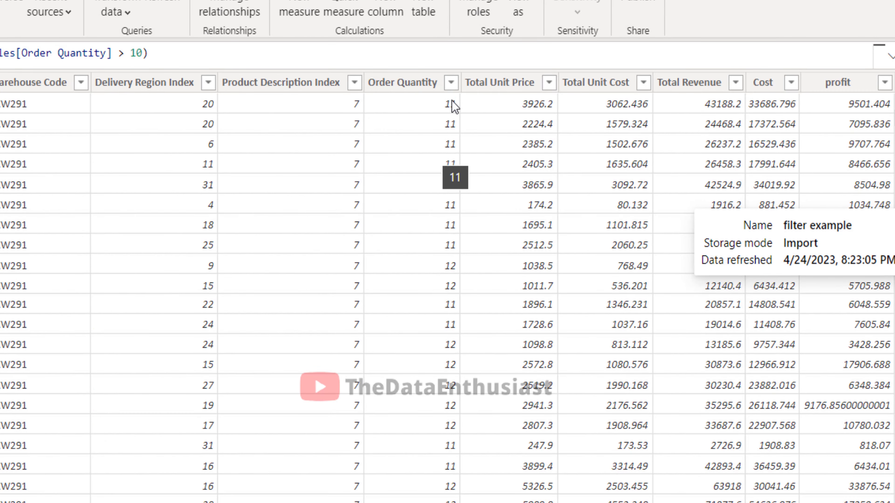
pyautogui.click(451, 84)
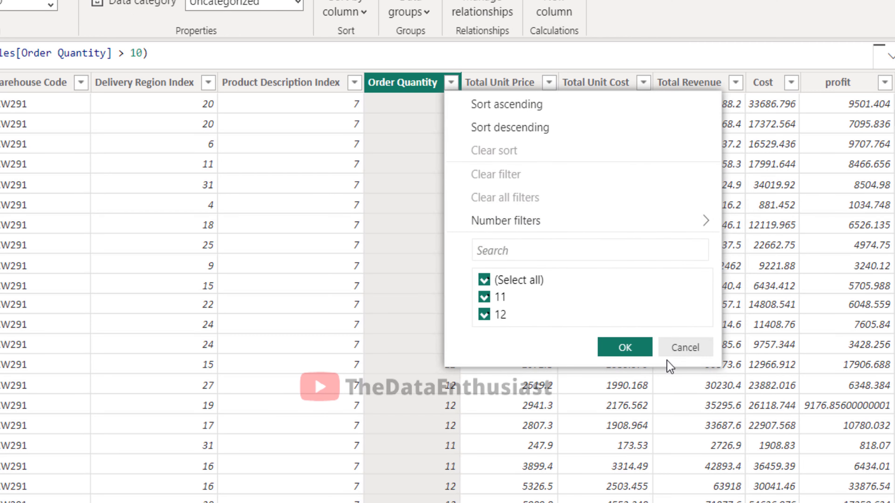
pyautogui.click(681, 348)
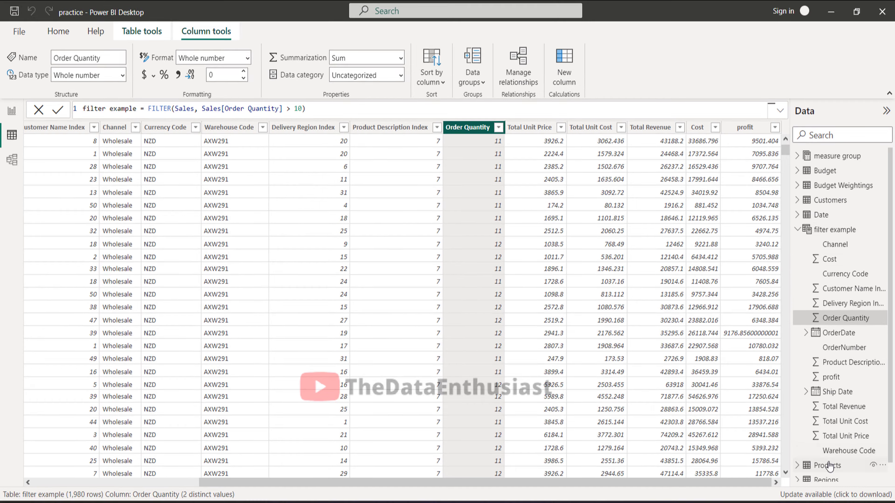
# Check the distinct Order Quantity values in the Sales table without applying a filter
pyautogui.scroll(-2, 829, 466)
pyautogui.click(822, 474)
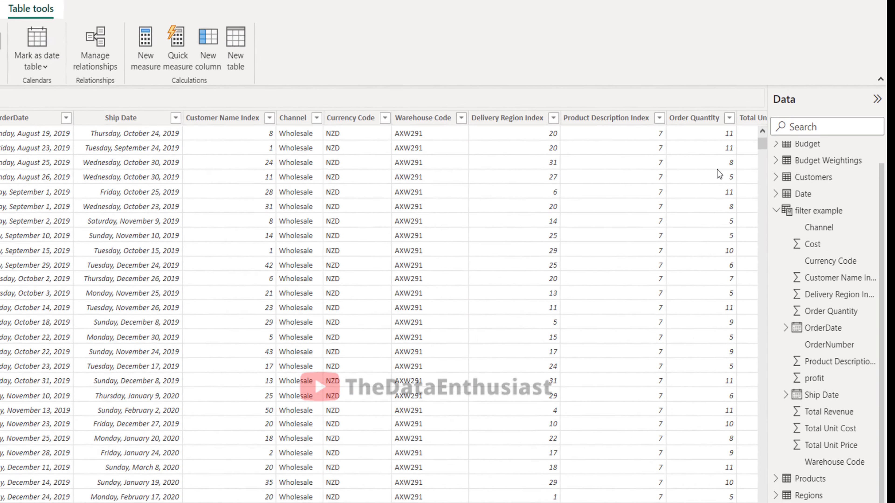
pyautogui.click(756, 127)
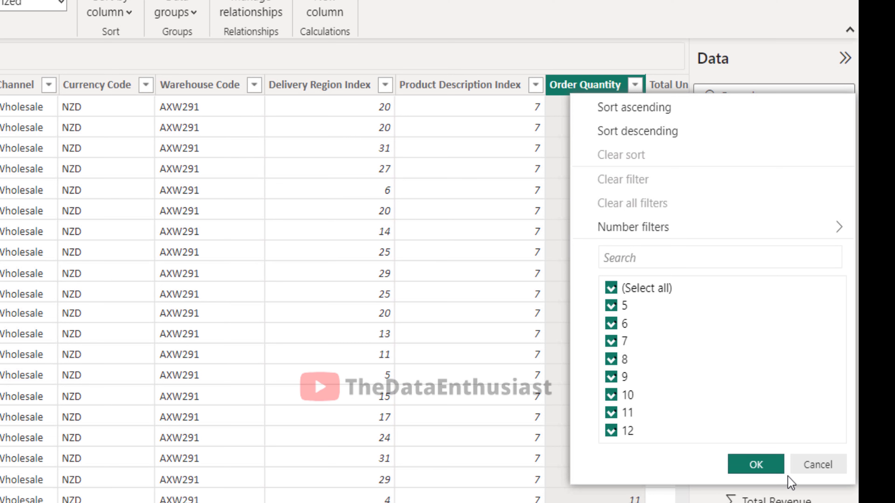
pyautogui.click(818, 466)
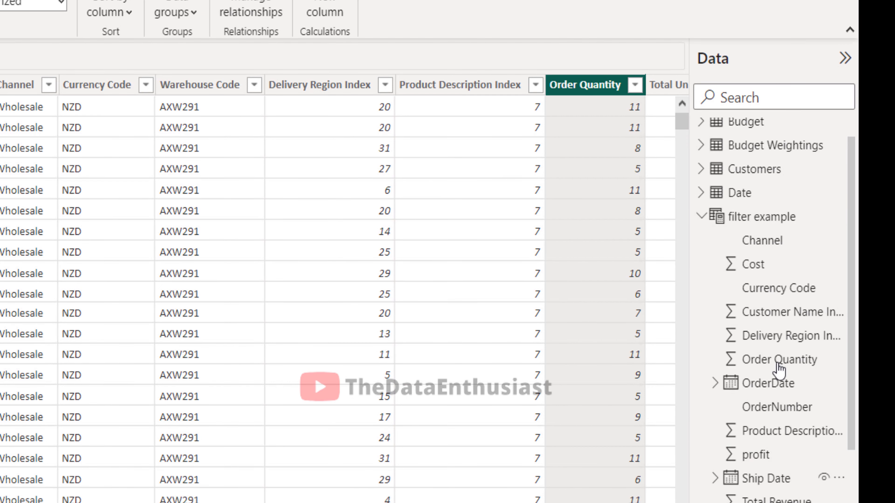
# Return to the filter example table and review its columns from OrderNumber through profit
pyautogui.click(767, 222)
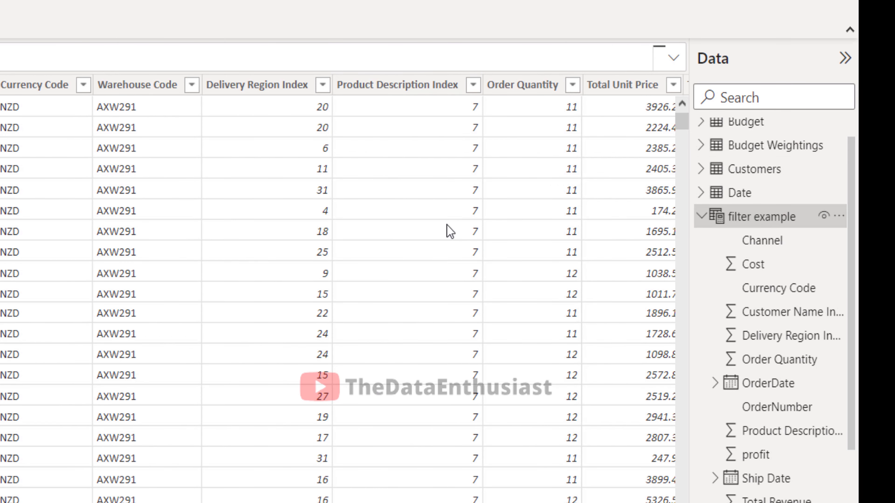
pyautogui.hscroll(5, 344, 289)
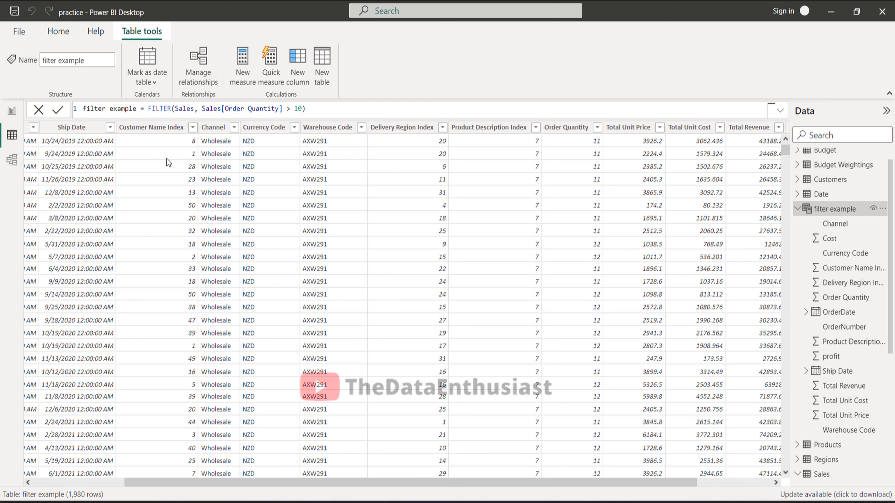
pyautogui.moveTo(331, 481); pyautogui.dragTo(239, 482)
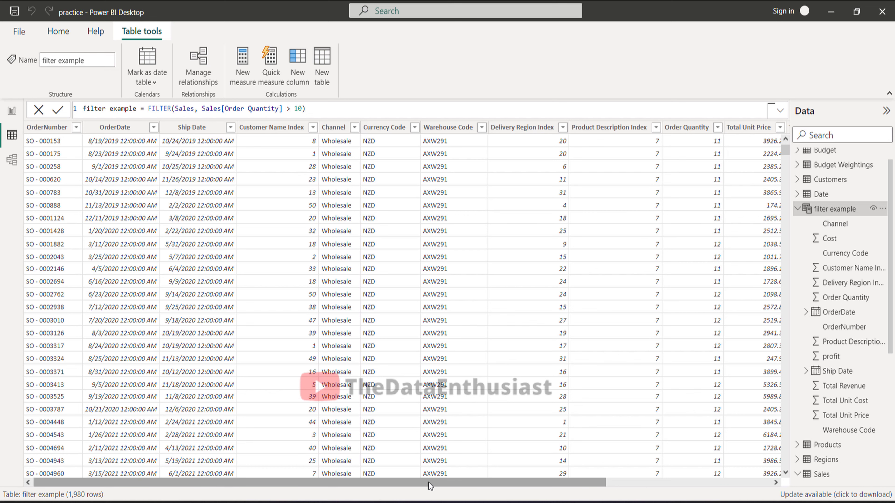
pyautogui.moveTo(428, 483); pyautogui.dragTo(506, 480)
pyautogui.hscroll(3, 514, 484)
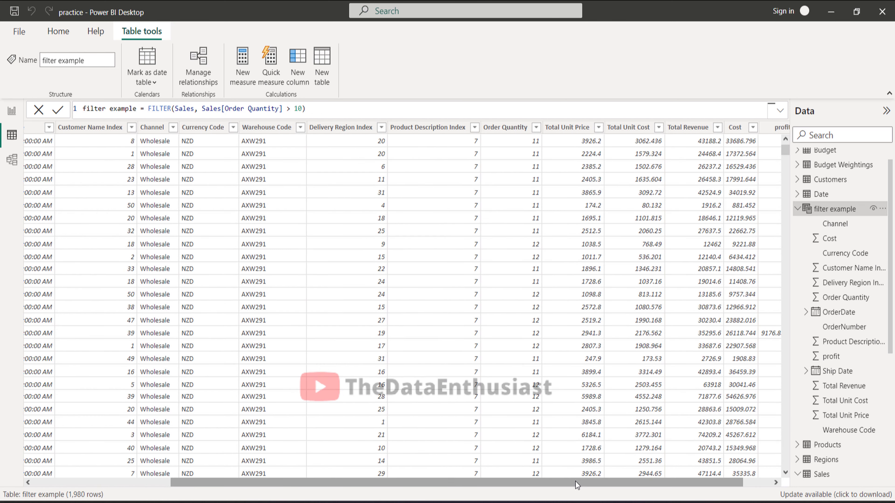
pyautogui.moveTo(576, 484); pyautogui.dragTo(295, 474)
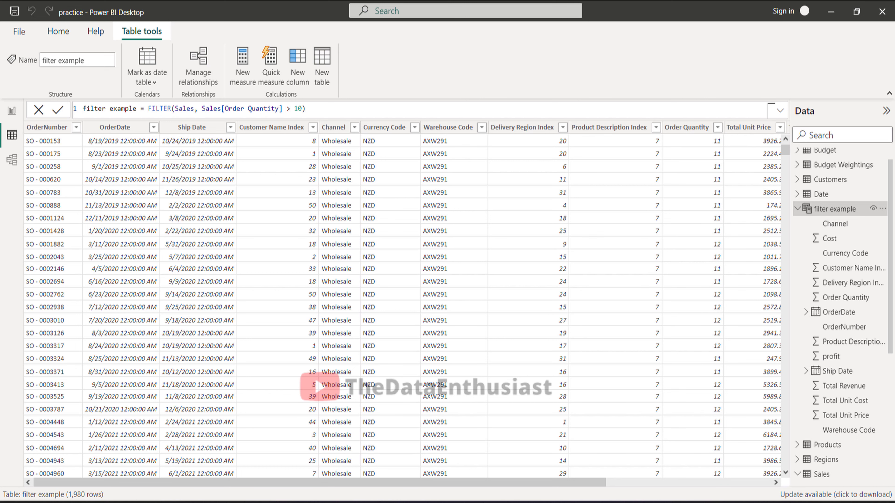
# Switch to Paint and handwrite the beginning of the formula, "filter (sales, sales[o", in black on the blank canvas
pyautogui.click(627, 502)
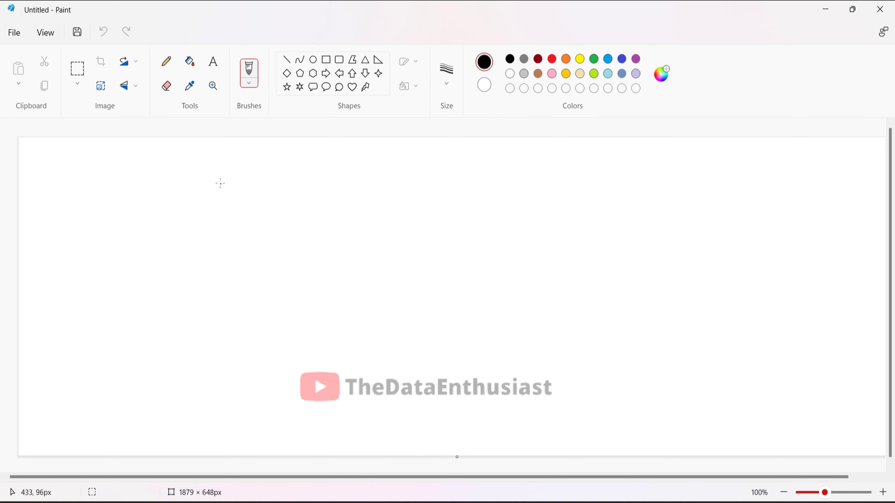
pyautogui.moveTo(206, 177); pyautogui.dragTo(206, 190)
pyautogui.moveTo(207, 176); pyautogui.dragTo(212, 175)
pyautogui.moveTo(207, 184); pyautogui.dragTo(219, 191)
pyautogui.click(213, 180)
pyautogui.moveTo(222, 188); pyautogui.dragTo(234, 191)
pyautogui.hotkey('ctrl', 'z')
pyautogui.hotkey('ctrl', 'z')
pyautogui.hotkey('ctrl', 'z')
pyautogui.moveTo(226, 174); pyautogui.dragTo(226, 191)
pyautogui.moveTo(223, 181)
pyautogui.mouseDown()
pyautogui.moveTo(257, 200)
pyautogui.moveTo(329, 194)
pyautogui.mouseUp()
pyautogui.click(326, 164)
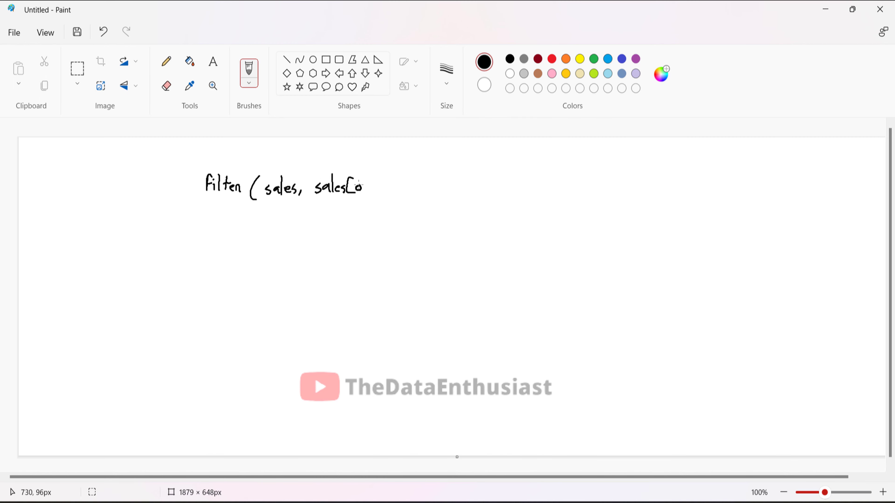
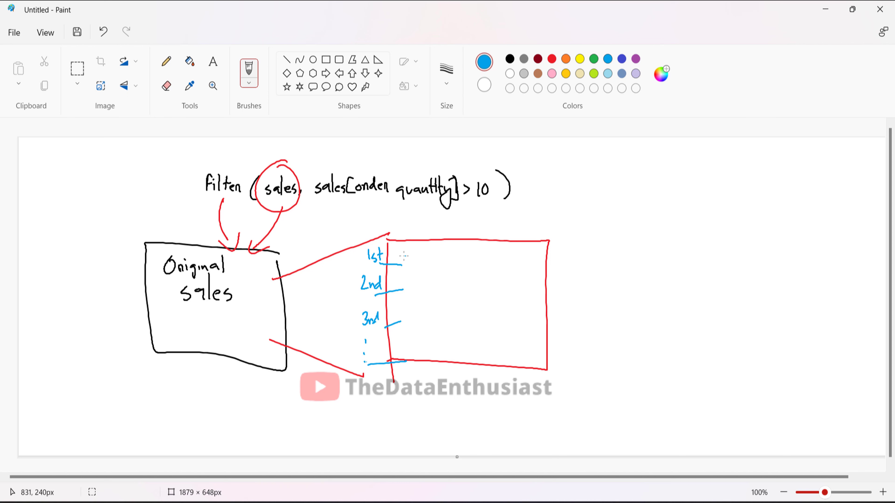
# Handwrite "iterate" beside the 1st row with an arrow to "order quantity > 10 ?", and add a circled check mark before the condition
pyautogui.moveTo(397, 253); pyautogui.dragTo(406, 252)
pyautogui.moveTo(406, 249)
pyautogui.mouseDown()
pyautogui.moveTo(409, 259)
pyautogui.moveTo(431, 261)
pyautogui.moveTo(554, 266)
pyautogui.moveTo(598, 255)
pyautogui.moveTo(672, 254)
pyautogui.moveTo(678, 277)
pyautogui.moveTo(719, 248)
pyautogui.mouseUp()
pyautogui.moveTo(733, 253); pyautogui.dragTo(735, 265)
pyautogui.click(732, 274)
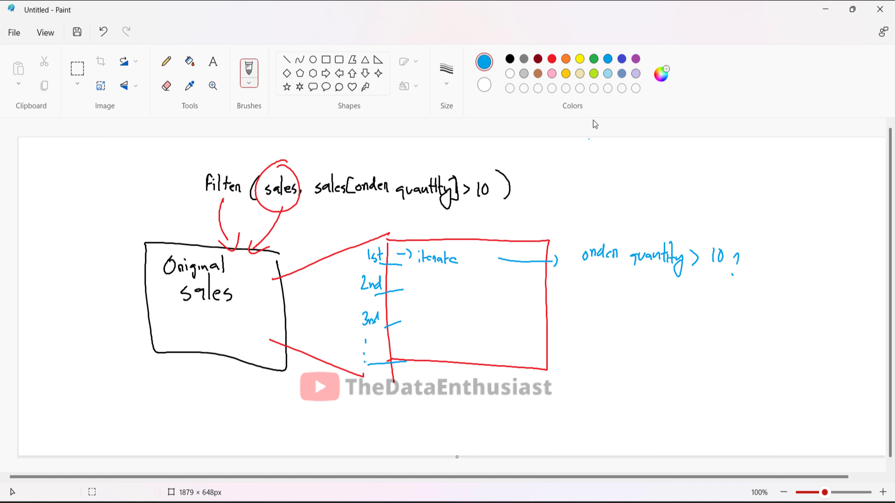
pyautogui.moveTo(567, 253); pyautogui.dragTo(581, 248)
pyautogui.moveTo(555, 265)
pyautogui.mouseDown()
pyautogui.moveTo(585, 243)
pyautogui.moveTo(568, 231)
pyautogui.mouseUp()
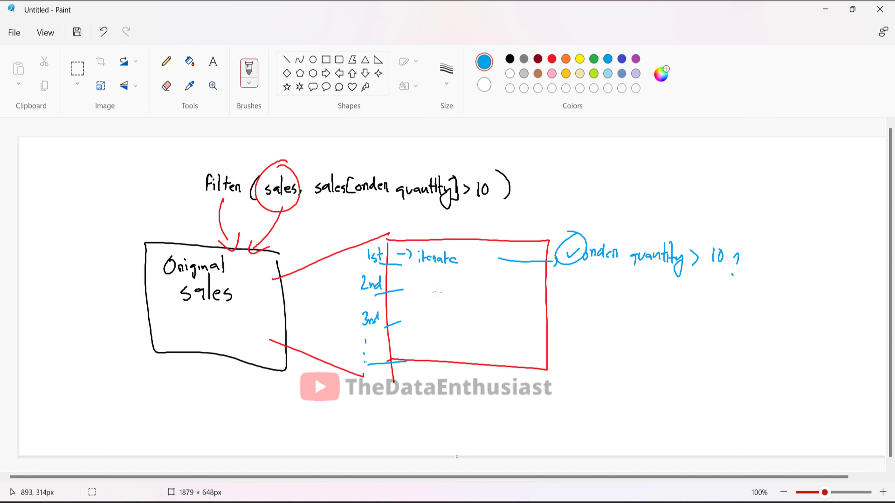
# Mark the 2nd row "< 10" with a cross and the 3rd row "> 10" with a check mark
pyautogui.moveTo(566, 281); pyautogui.dragTo(575, 291)
pyautogui.moveTo(580, 282); pyautogui.dragTo(611, 291)
pyautogui.moveTo(611, 281); pyautogui.dragTo(598, 290)
pyautogui.moveTo(560, 318)
pyautogui.mouseDown()
pyautogui.moveTo(562, 330)
pyautogui.moveTo(578, 330)
pyautogui.mouseUp()
pyautogui.moveTo(588, 318)
pyautogui.mouseDown()
pyautogui.moveTo(583, 329)
pyautogui.moveTo(589, 317)
pyautogui.mouseUp()
pyautogui.moveTo(603, 326); pyautogui.dragTo(620, 317)
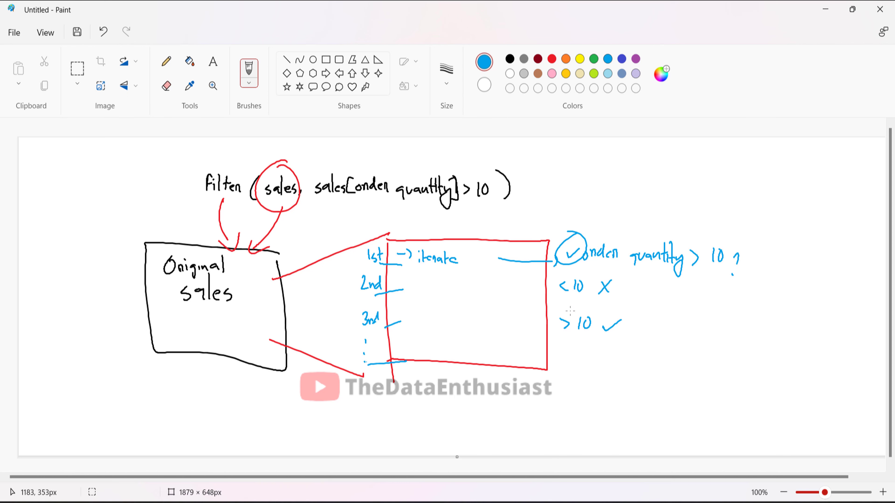
# Draw an arrow rising from the order quantity condition and handwrite a short note above it
pyautogui.moveTo(598, 243); pyautogui.dragTo(679, 224)
pyautogui.moveTo(672, 214); pyautogui.dragTo(686, 237)
pyautogui.moveTo(729, 208)
pyautogui.mouseDown()
pyautogui.moveTo(721, 221)
pyautogui.moveTo(742, 221)
pyautogui.mouseUp()
pyautogui.moveTo(748, 199)
pyautogui.mouseDown()
pyautogui.moveTo(750, 221)
pyautogui.moveTo(767, 222)
pyautogui.mouseUp()
pyautogui.moveTo(706, 162); pyautogui.dragTo(705, 179)
pyautogui.moveTo(704, 156)
pyautogui.mouseDown()
pyautogui.moveTo(715, 156)
pyautogui.moveTo(722, 179)
pyautogui.mouseUp()
pyautogui.moveTo(727, 162)
pyautogui.mouseDown()
pyautogui.moveTo(729, 178)
pyautogui.moveTo(740, 178)
pyautogui.mouseUp()
pyautogui.moveTo(741, 179)
pyautogui.mouseDown()
pyautogui.moveTo(746, 170)
pyautogui.moveTo(751, 178)
pyautogui.mouseUp()
pyautogui.moveTo(758, 172); pyautogui.dragTo(763, 183)
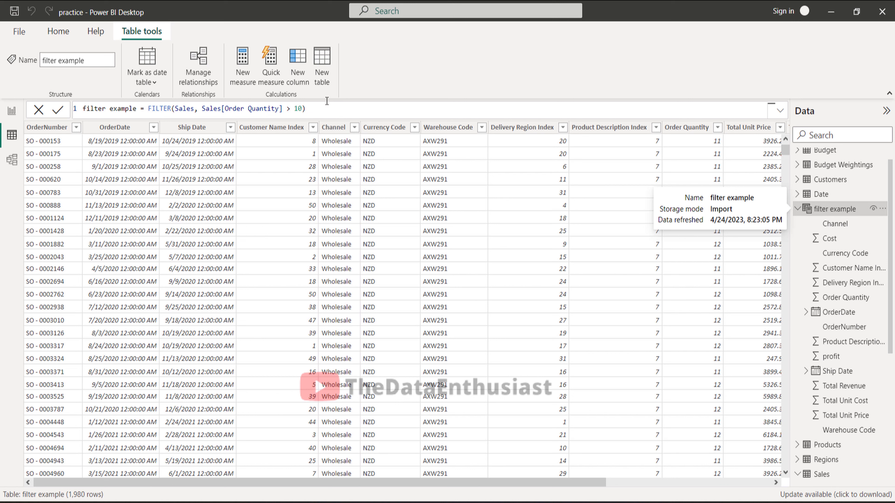
# Back in Power BI, append && Sales[Order Quantity] after the > 10 condition in the filter example table's formula
pyautogui.click(303, 109)
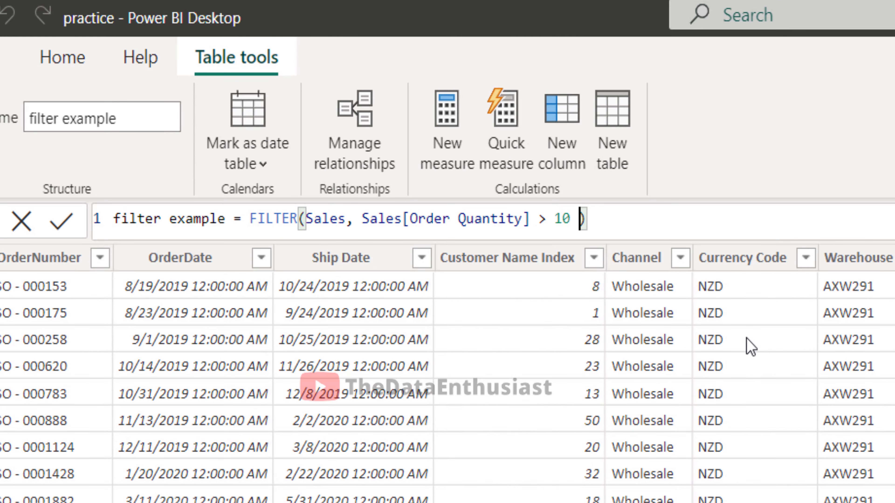
pyautogui.write('&&')
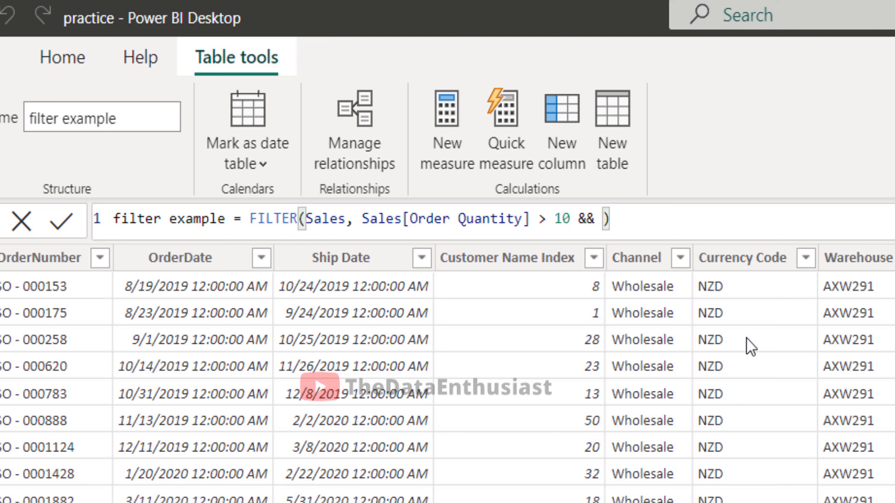
pyautogui.write(' sales')
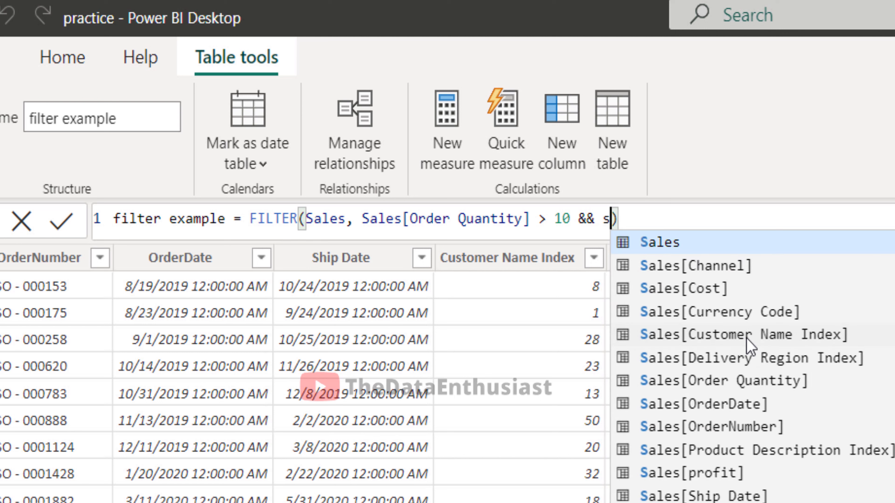
pyautogui.press('Down')
pyautogui.press('Down')
pyautogui.press('Down')
pyautogui.press('Down')
pyautogui.press('Down')
pyautogui.press('Down')
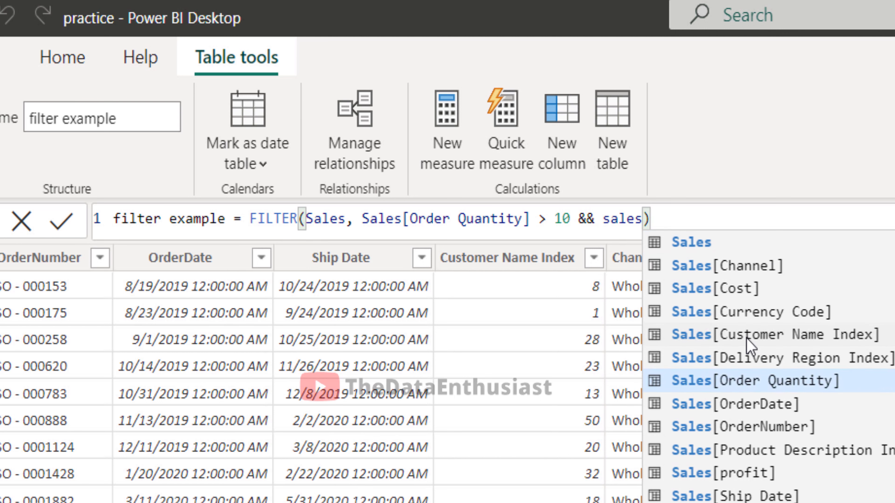
pyautogui.press('BackSpace')
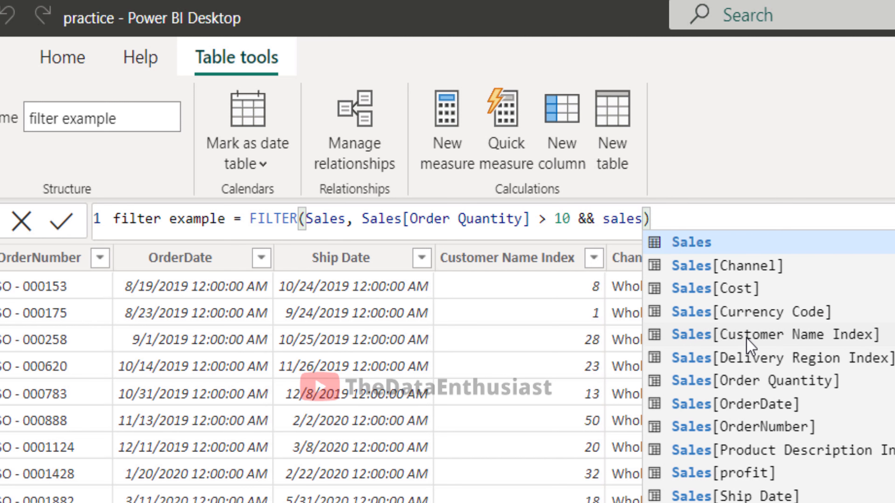
pyautogui.press('Down')
pyautogui.press('Down')
pyautogui.press('Down')
pyautogui.press('Down')
pyautogui.press('Down')
pyautogui.press('Down')
pyautogui.press('Tab')
# Complete the second Order Quantity condition with < 12 and commit the filter example formula
pyautogui.write('< ')
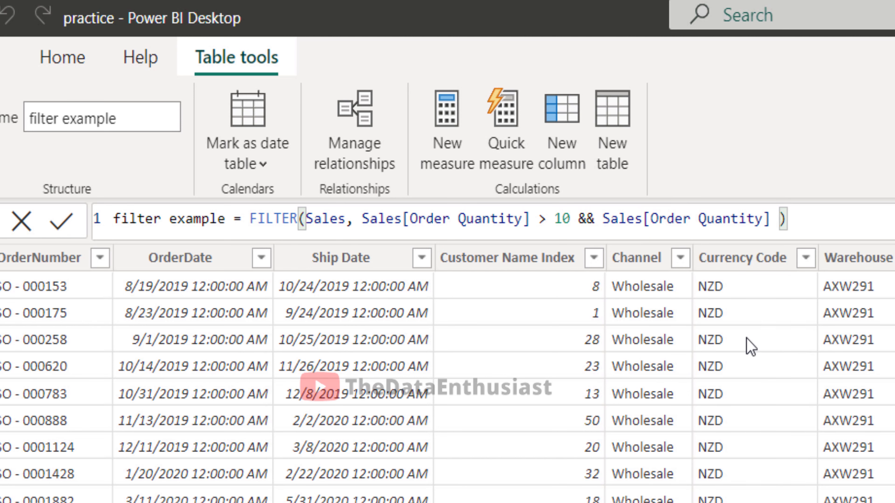
pyautogui.write('12')
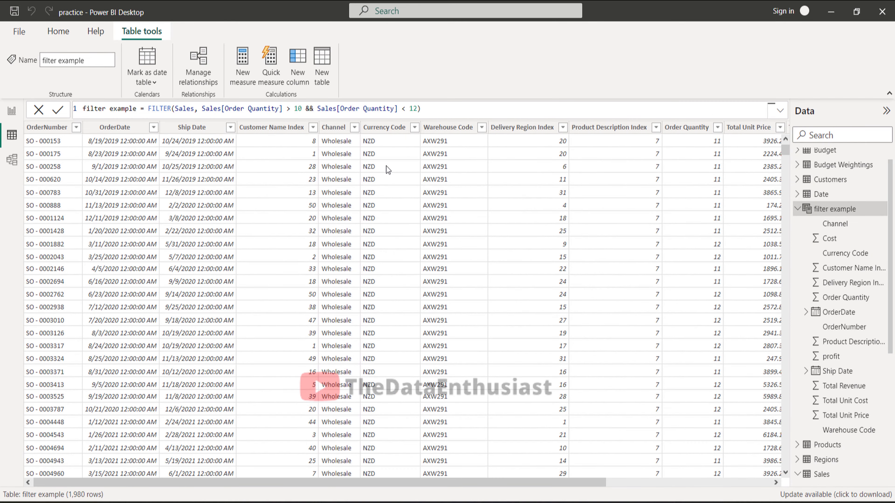
pyautogui.press('Return')
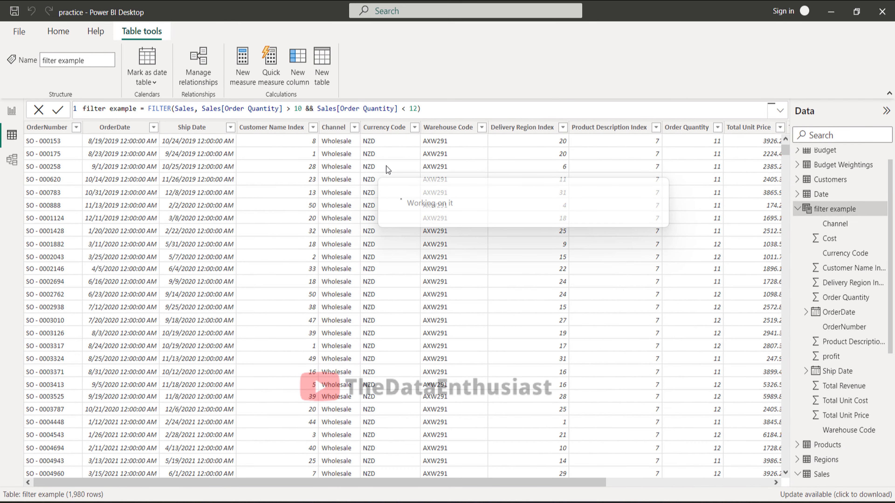
# Check which distinct Order Quantity values the updated filter example table contains, without applying a filter
pyautogui.click(703, 127)
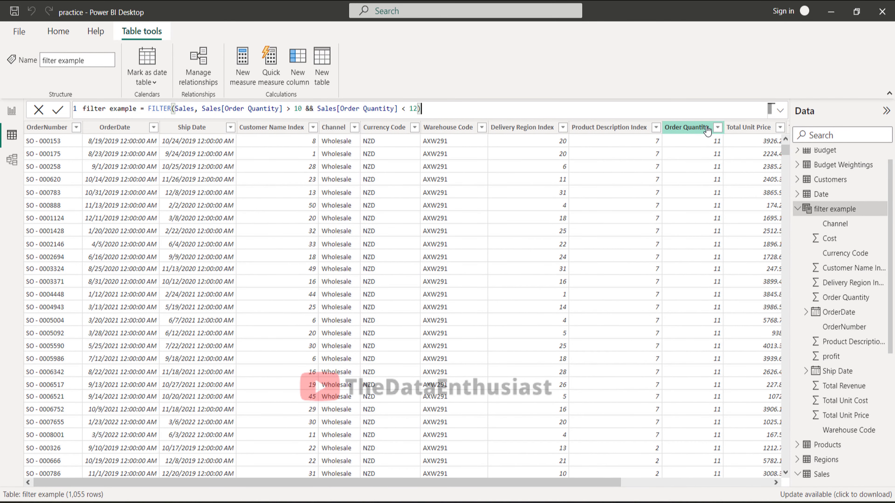
pyautogui.click(717, 128)
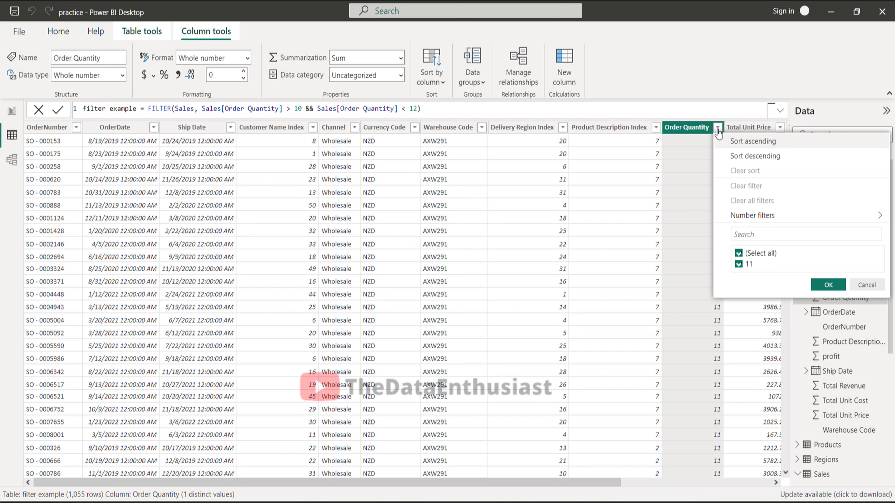
pyautogui.click(721, 130)
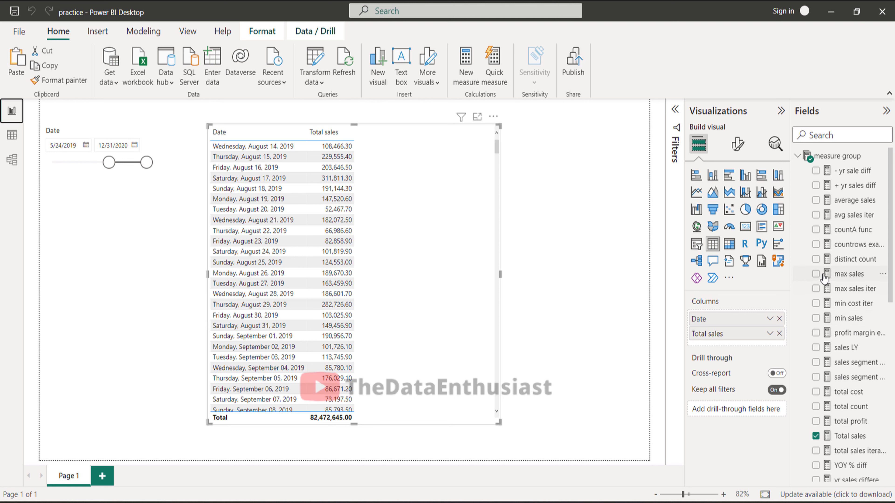
# In the report view, create a new measure in the measure group and name it filter example measure
pyautogui.rightClick(835, 160)
pyautogui.click(362, 215)
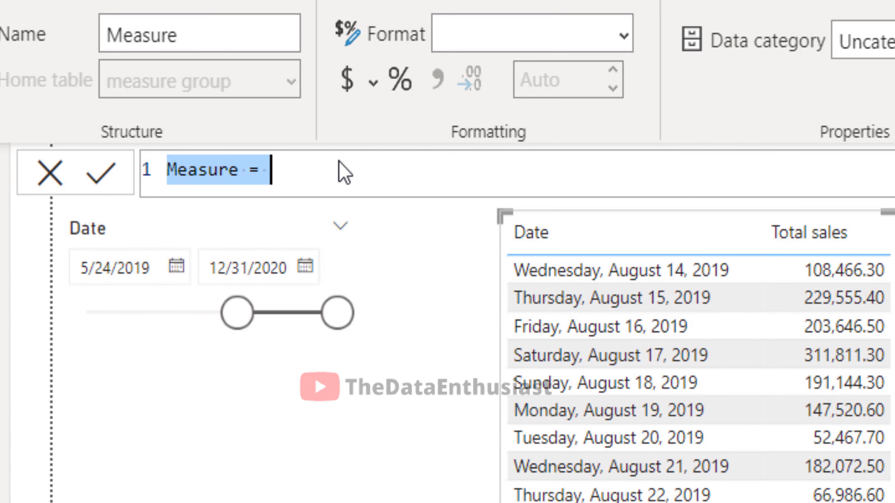
pyautogui.write('fil')
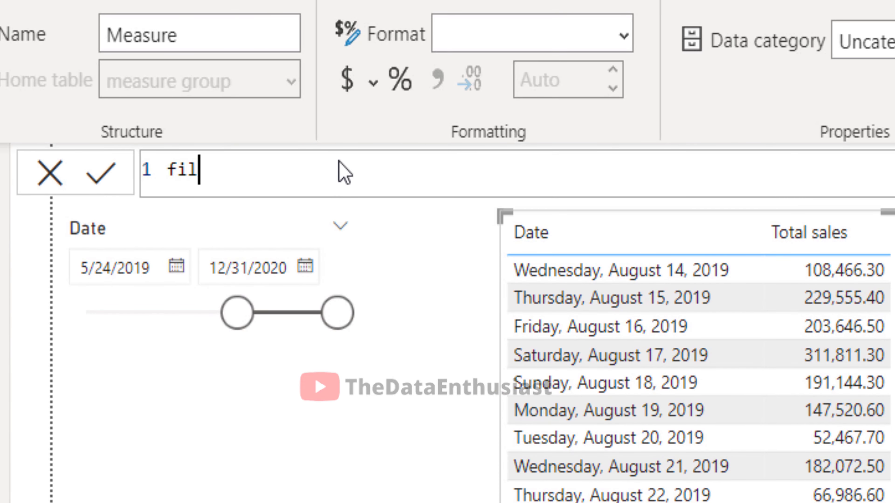
pyautogui.write('ter example ')
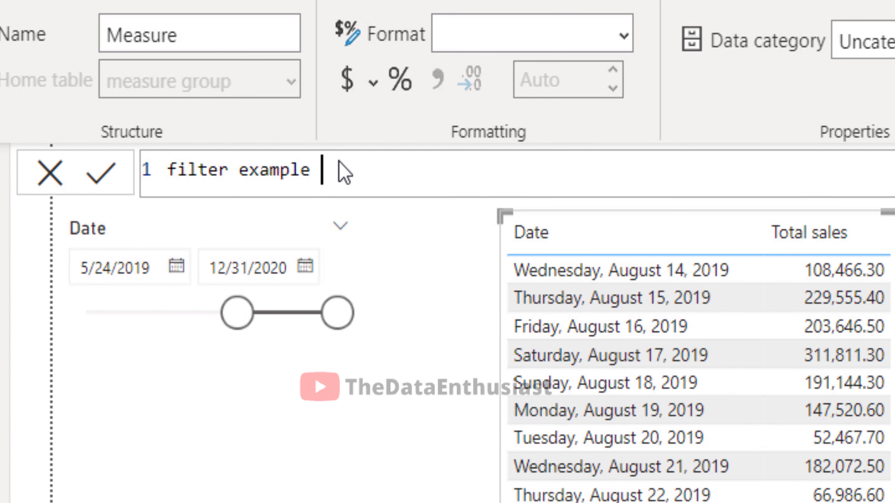
pyautogui.write('measure =')
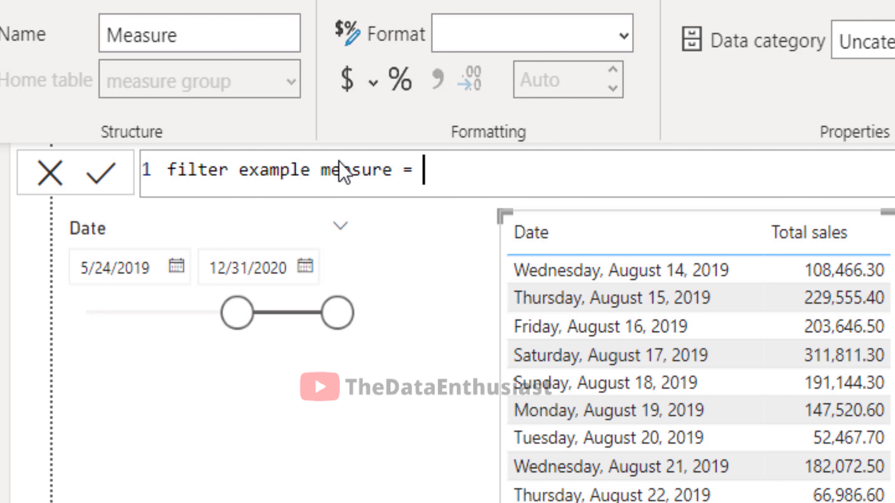
pyautogui.write('cal')
pyautogui.press('Tab')
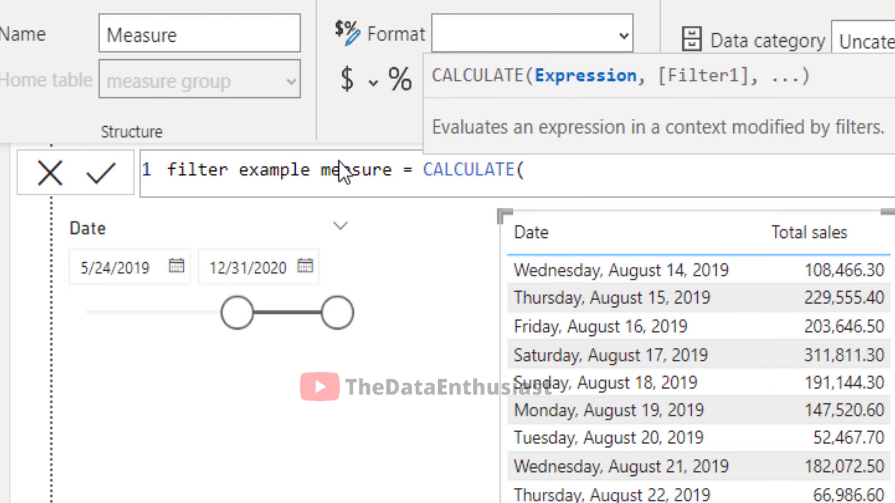
pyautogui.press('BackSpace')
pyautogui.press('BackSpace')
pyautogui.press('BackSpace')
pyautogui.press('BackSpace')
pyautogui.press('BackSpace')
pyautogui.press('BackSpace')
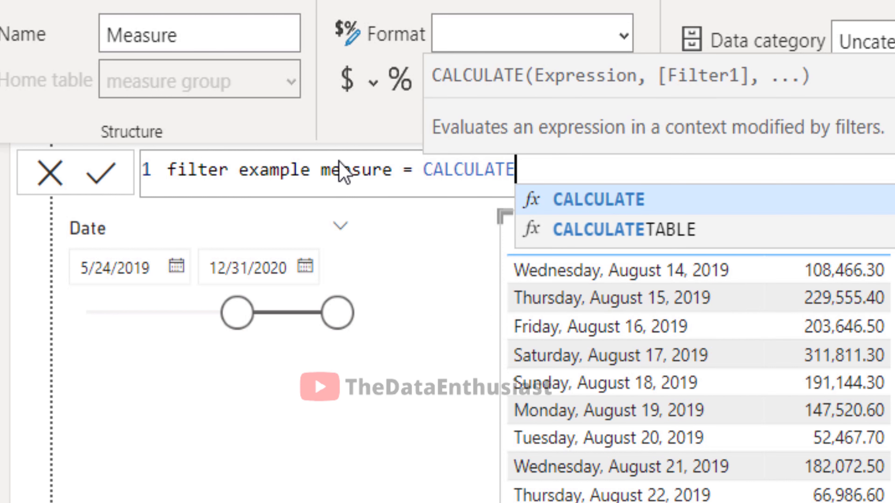
pyautogui.press('BackSpace')
pyautogui.press('BackSpace')
pyautogui.press('BackSpace')
pyautogui.press('BackSpace')
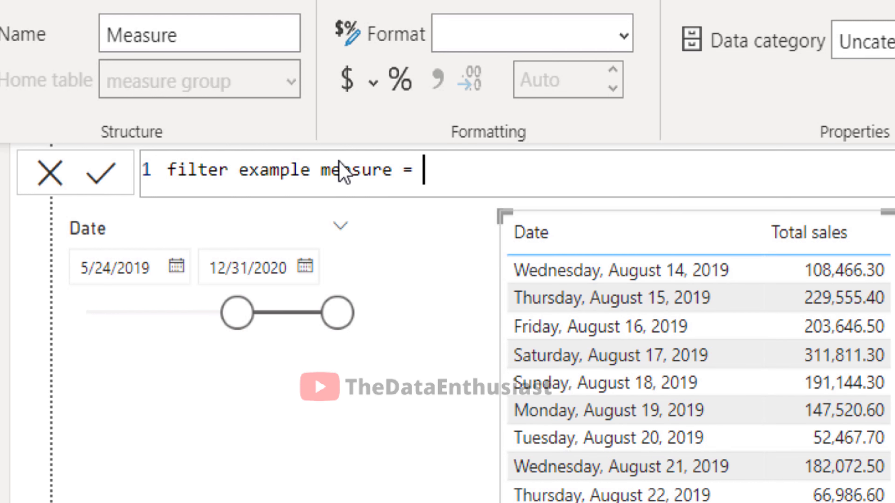
# On a new line of the measure formula, start CALCULATE with [Total sales] as its expression, followed by another new line
pyautogui.hotkey('shift', 'Return')
pyautogui.write('cal')
pyautogui.press('Tab')
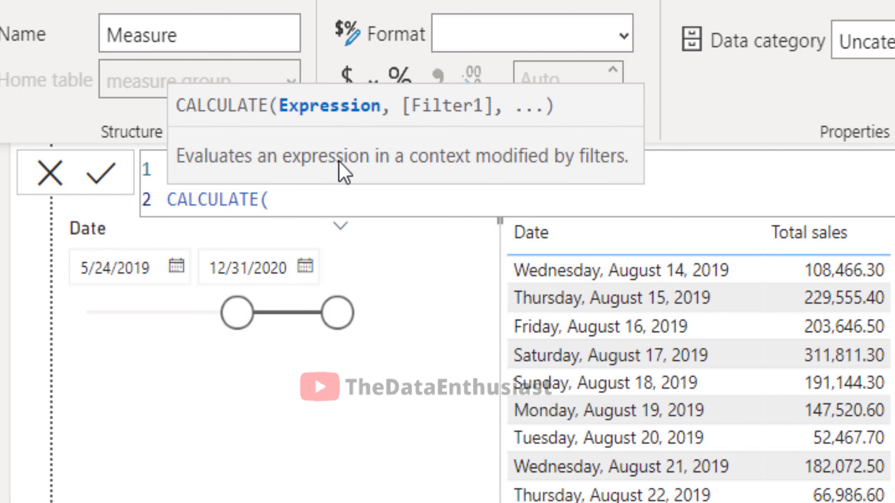
pyautogui.write('total')
pyautogui.press('Down')
pyautogui.press('Down')
pyautogui.press('Down')
pyautogui.press('Down')
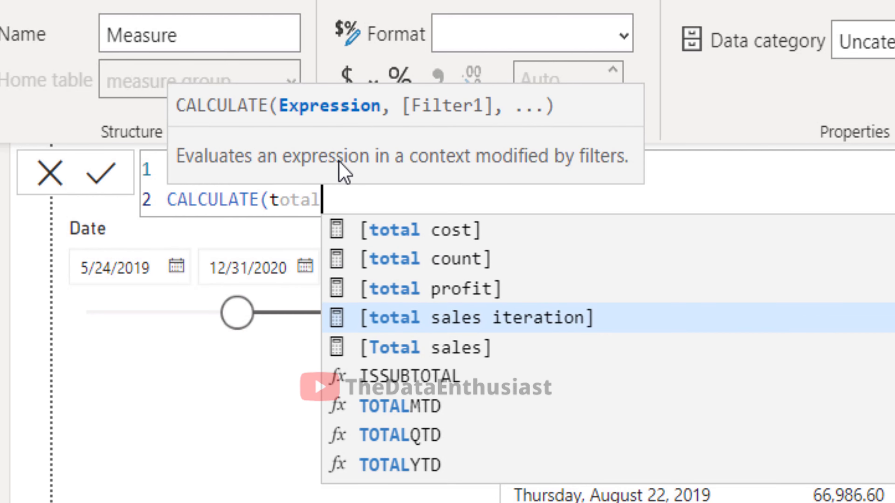
pyautogui.press('Tab')
pyautogui.write(',')
pyautogui.hotkey('shift', 'Return')
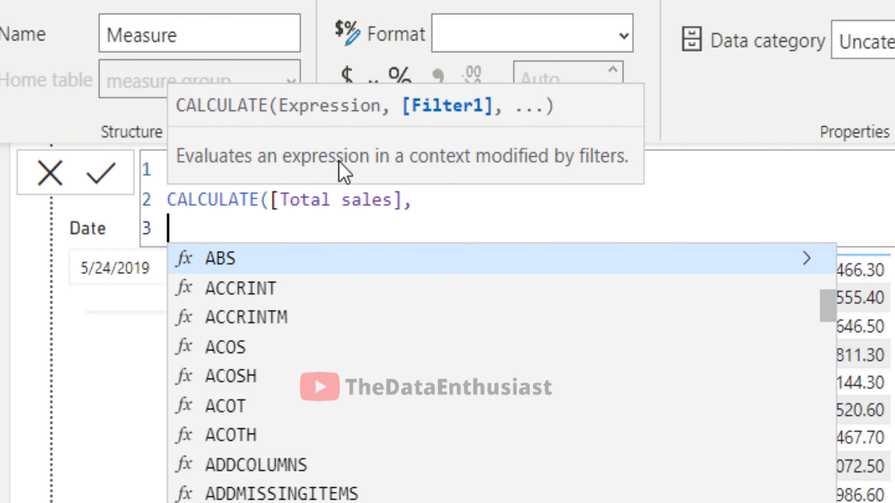
# Enter FILTER as the CALCULATE filter argument with Sales as its table, and continue on a new line
pyautogui.write('filer')
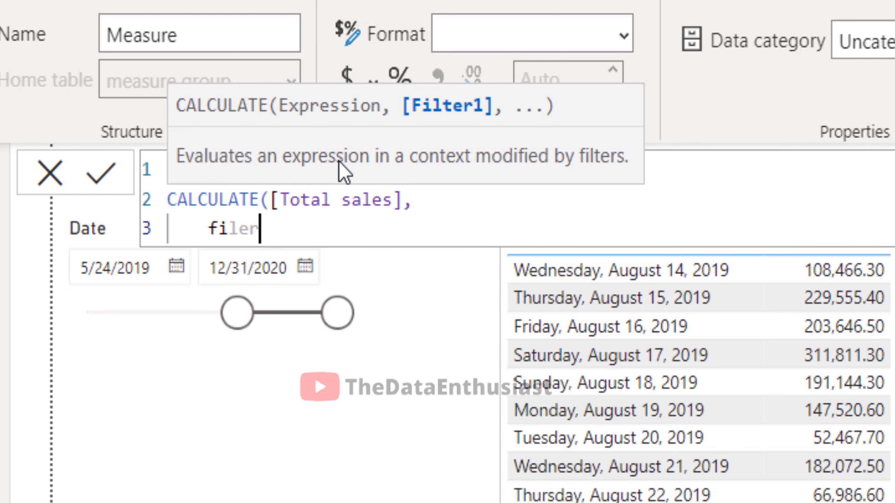
pyautogui.press('BackSpace')
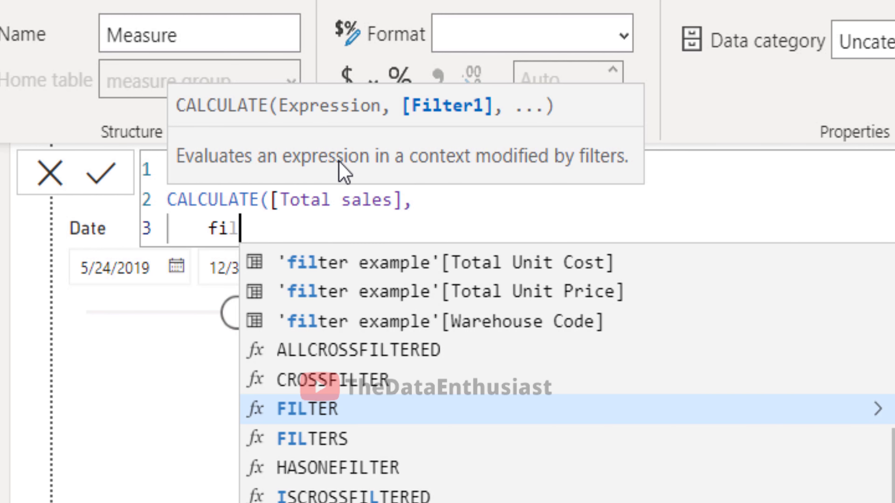
pyautogui.write('te')
pyautogui.press('Tab')
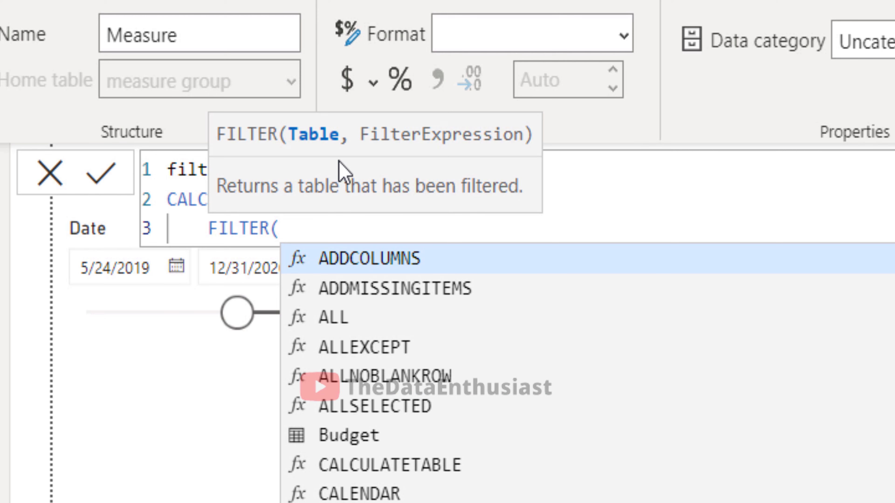
pyautogui.write('sales')
pyautogui.press('Tab')
pyautogui.write(',')
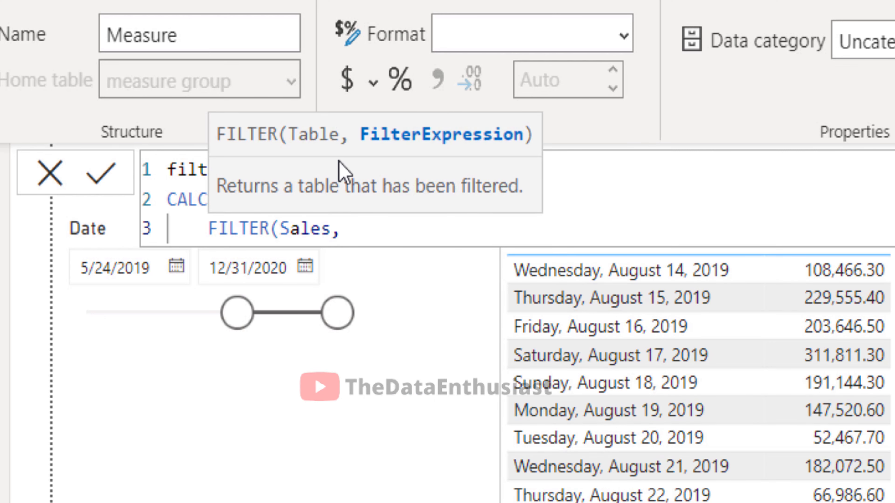
pyautogui.hotkey('shift', 'Return')
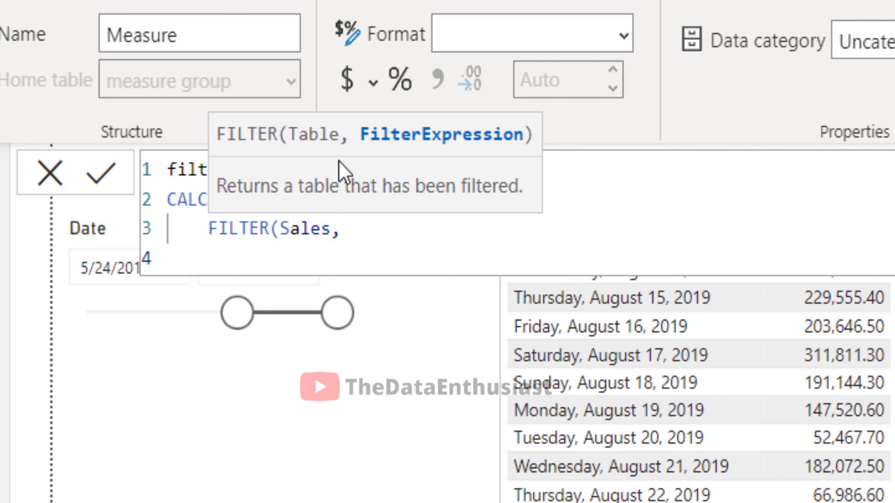
# Set the filter expression to Sales[Order Quantity] > 10, close both functions and commit the measure
pyautogui.write('order')
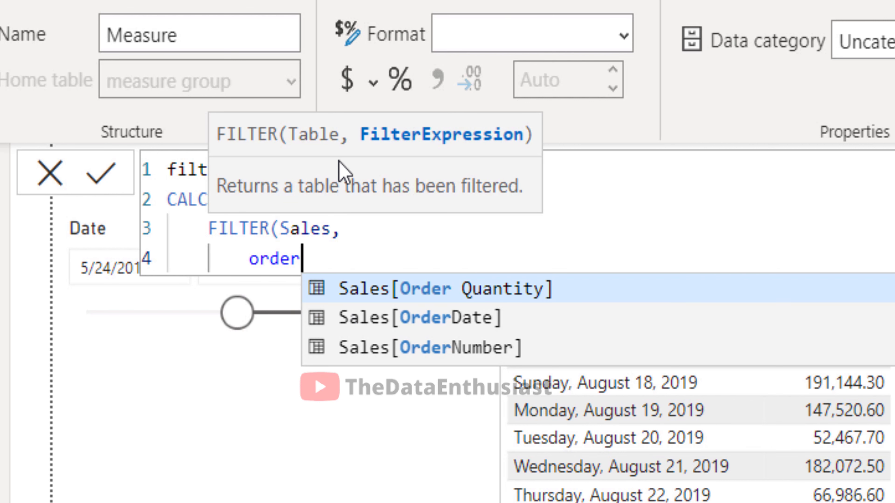
pyautogui.press('Tab')
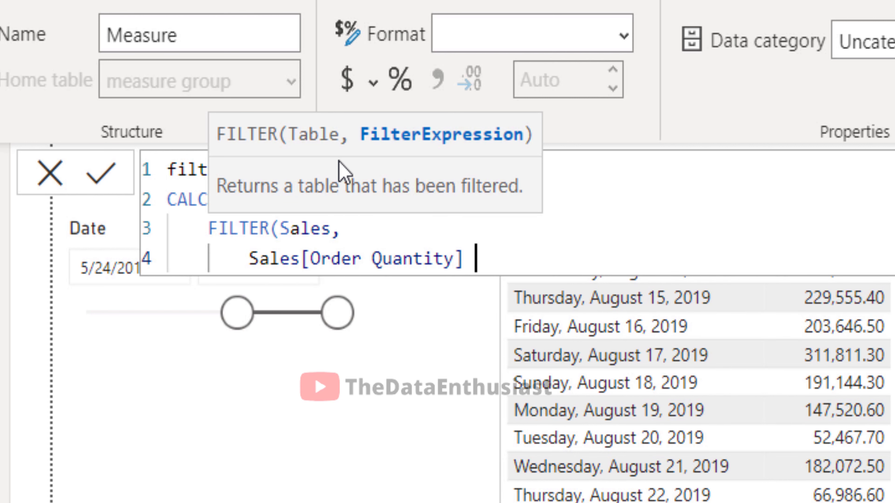
pyautogui.write('> 10))')
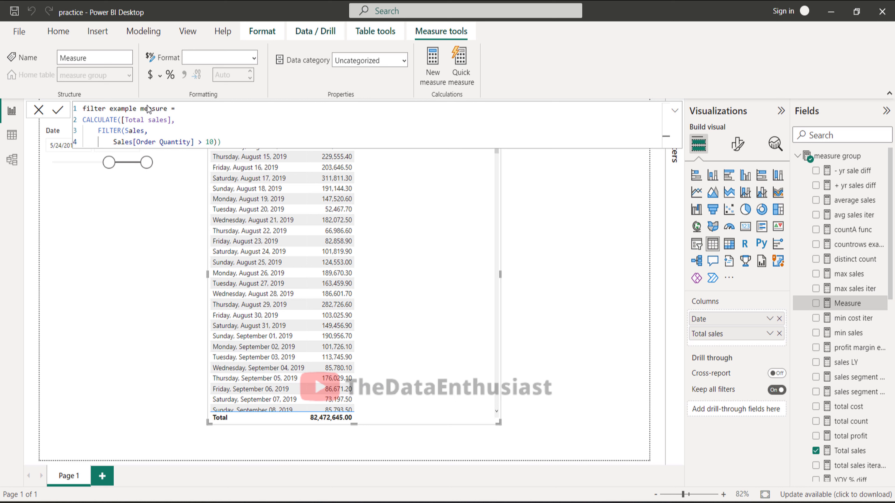
pyautogui.press('Return')
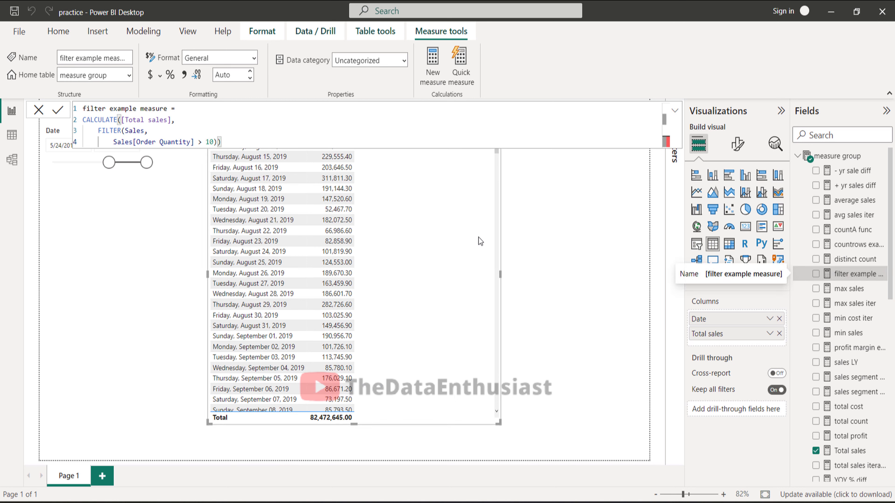
# Add filter example measure to the table visual with Date and Total sales, and compare the two sales columns by date
pyautogui.click(864, 278)
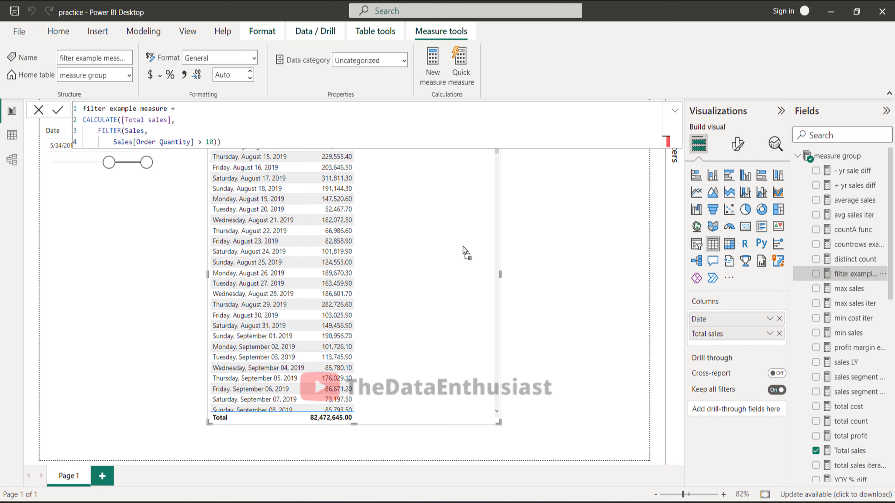
pyautogui.click(603, 197)
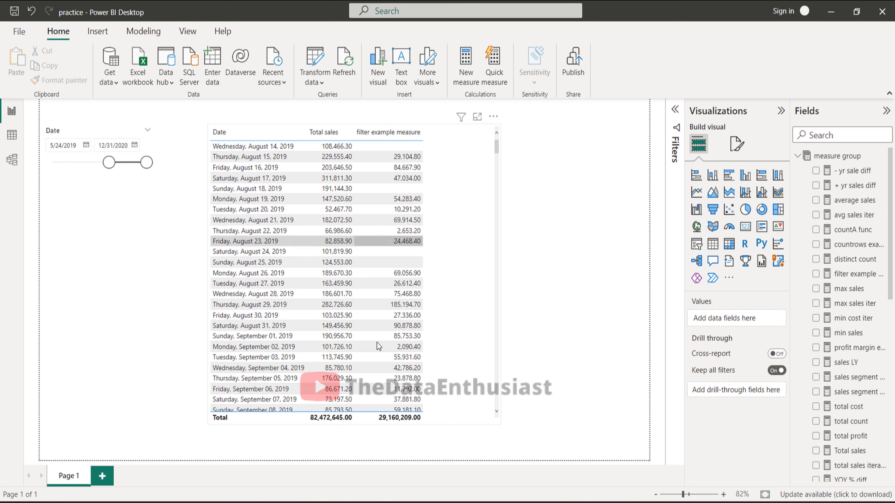
pyautogui.scroll(-5, 401, 352)
pyautogui.scroll(5, 470, 312)
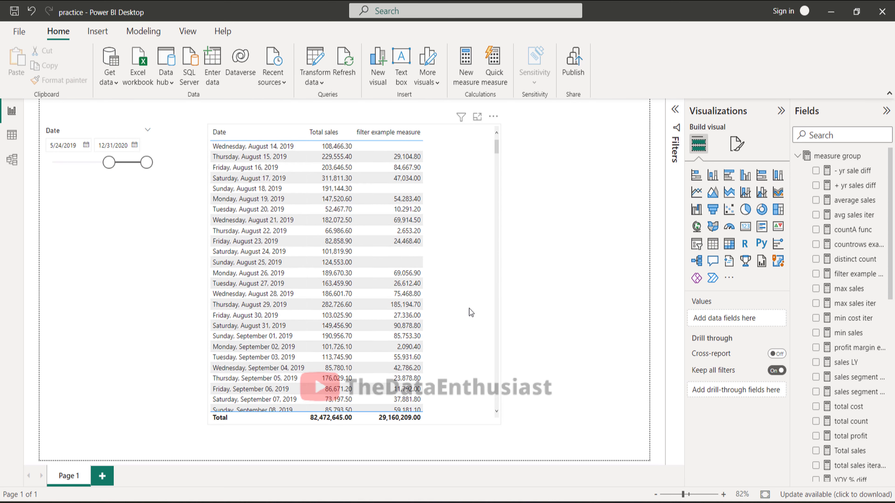